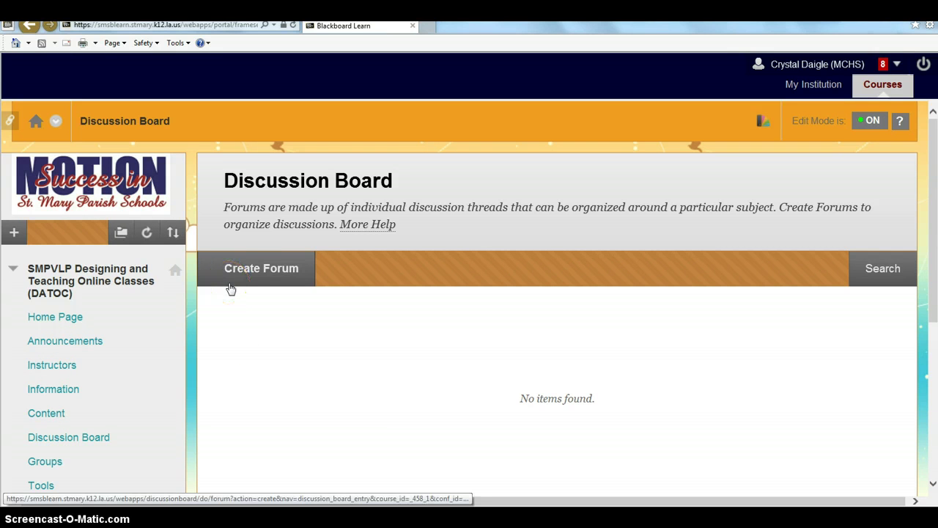
Create a new discussion board forum and name it "Online Learners".
left_click(231, 285)
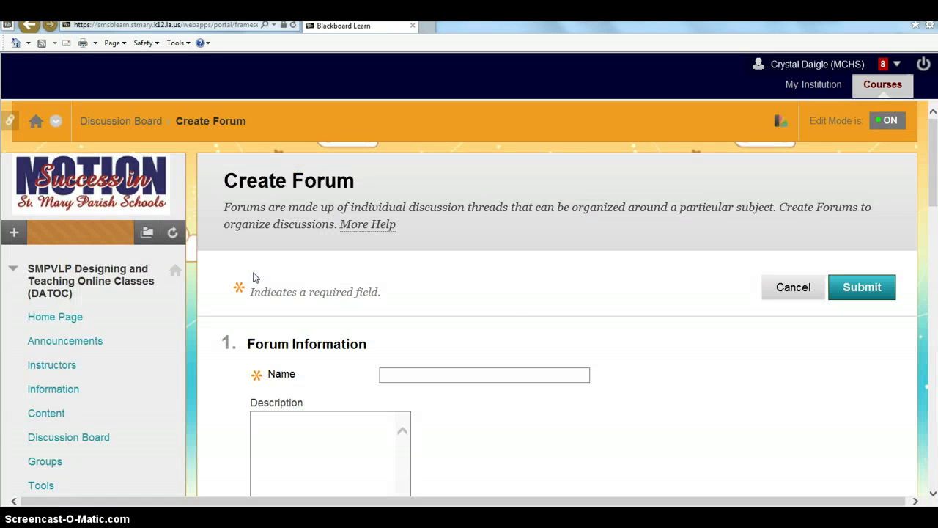
left_click(517, 376)
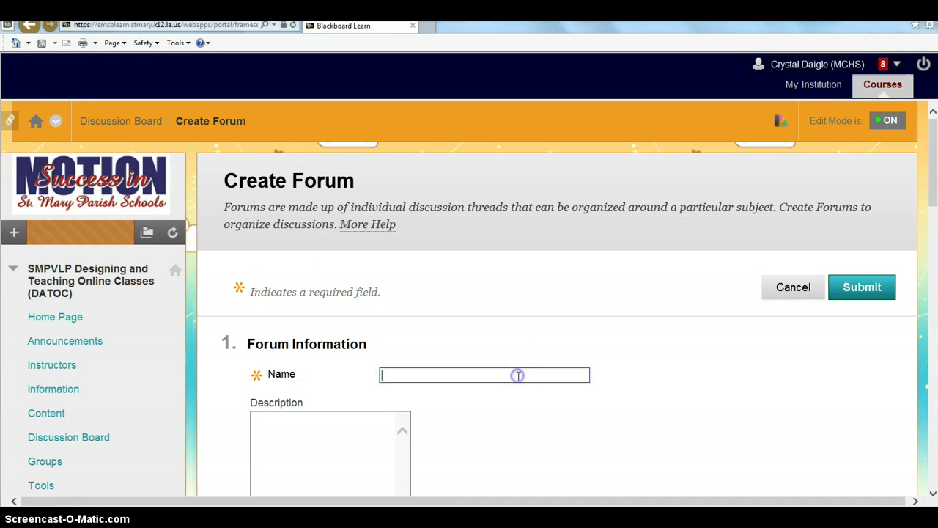
scroll(519, 375, "down", 1)
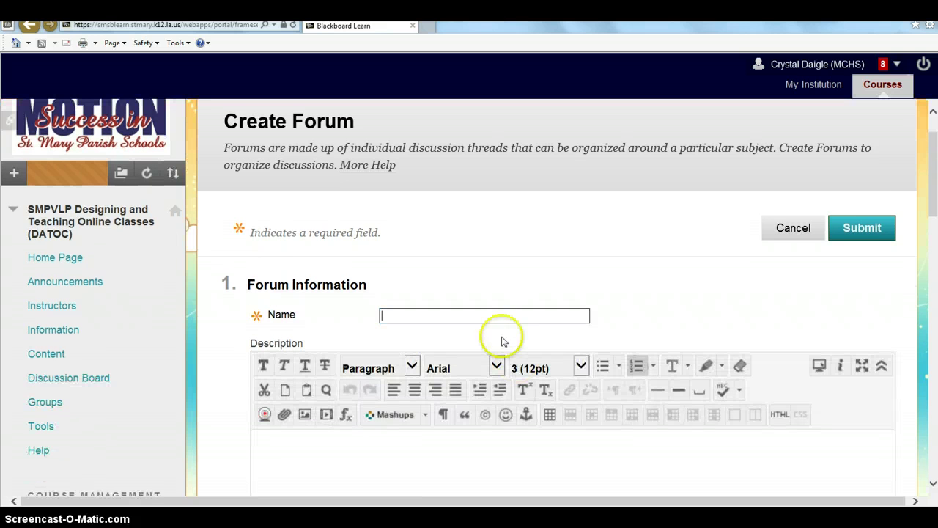
left_click(540, 303)
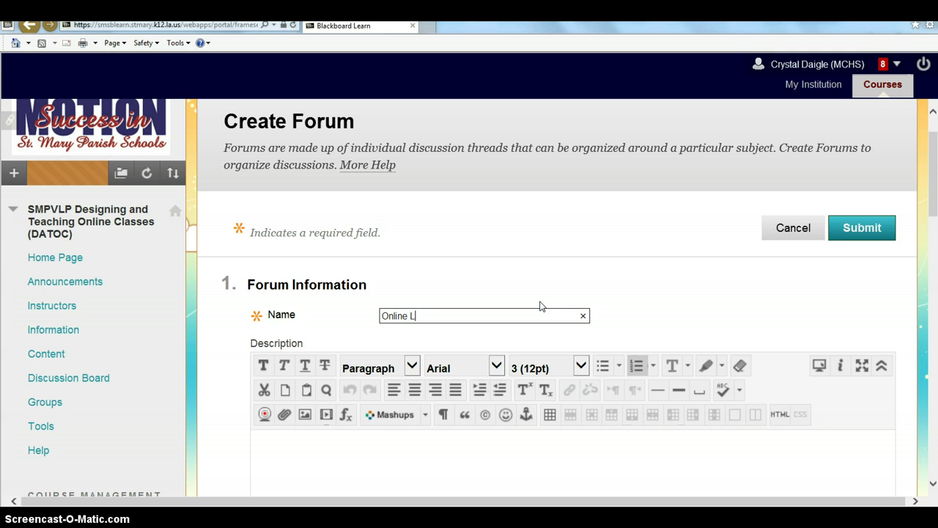
type("Online Learning")
key("BackSpace")
key("BackSpace")
key("BackSpace")
key("BackSpace")
type("ners")
Enter the forum description "What are your thoughts about online learners?".
scroll(592, 356, "down", 1)
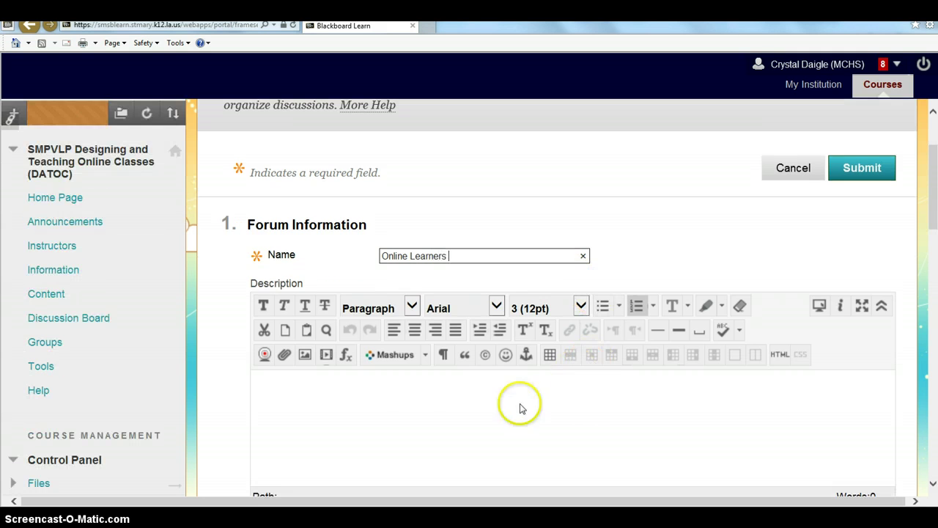
left_click(420, 432)
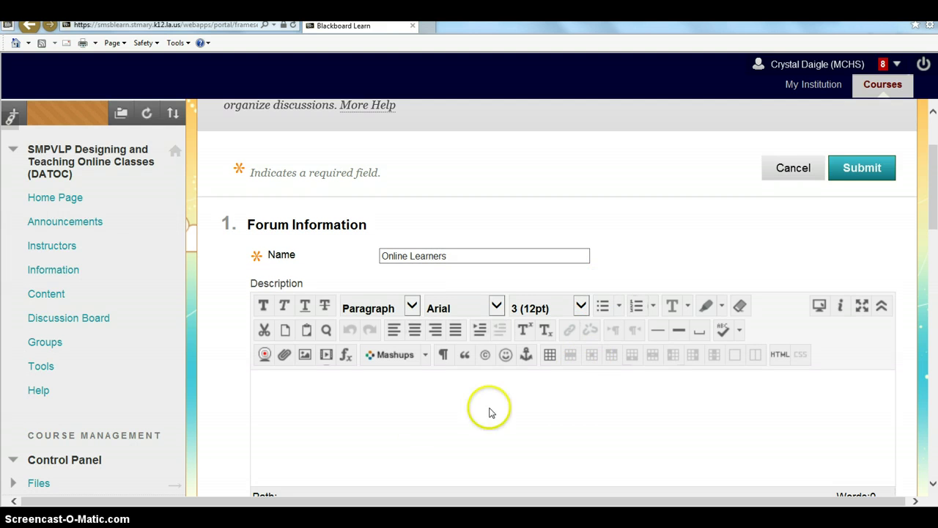
scroll(499, 412, "down", 1)
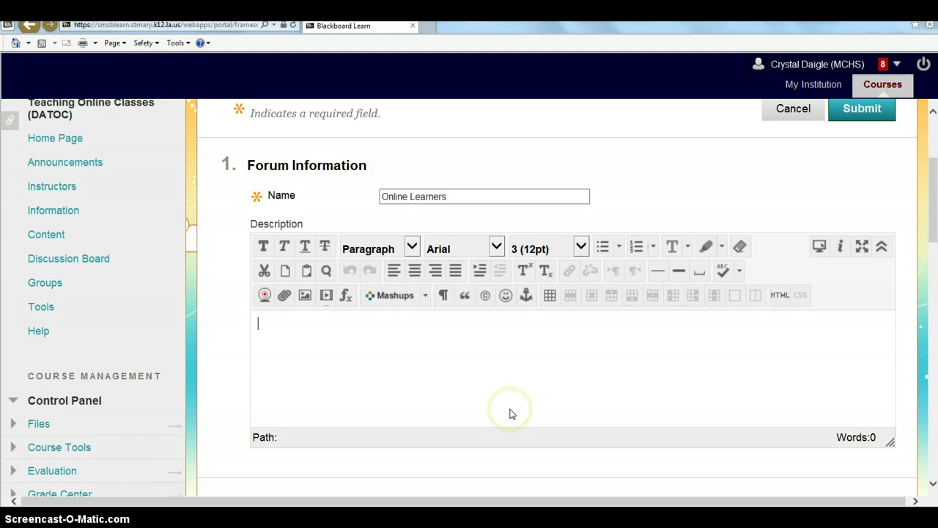
scroll(512, 414, "up", 1)
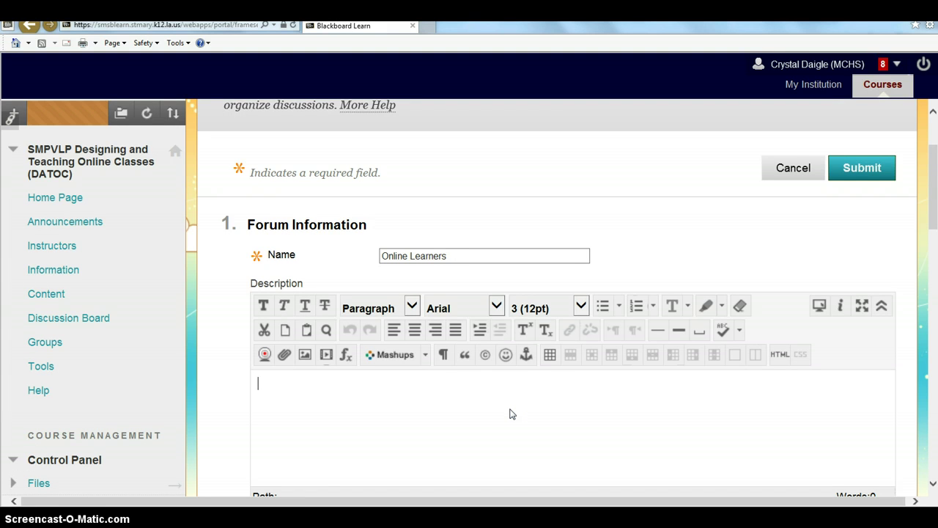
type("What are you")
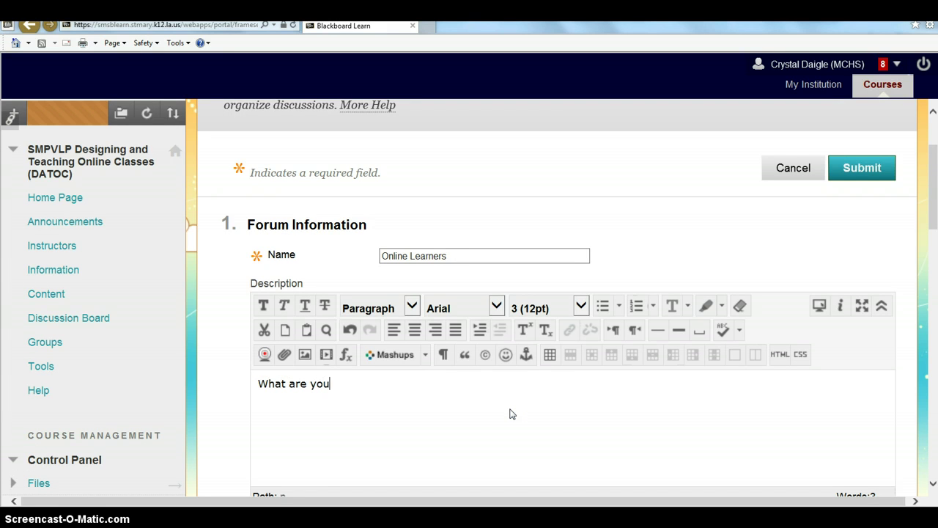
type("r thoughts abou")
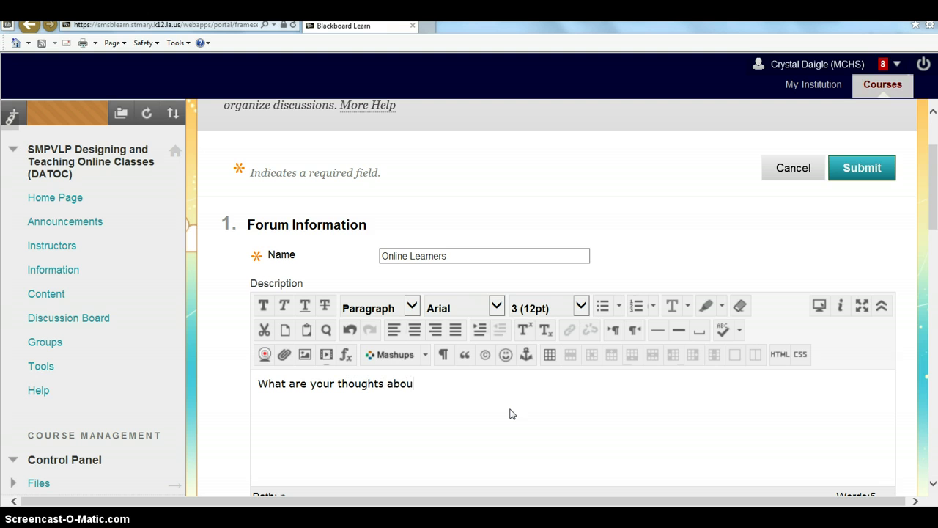
type("t online learnin")
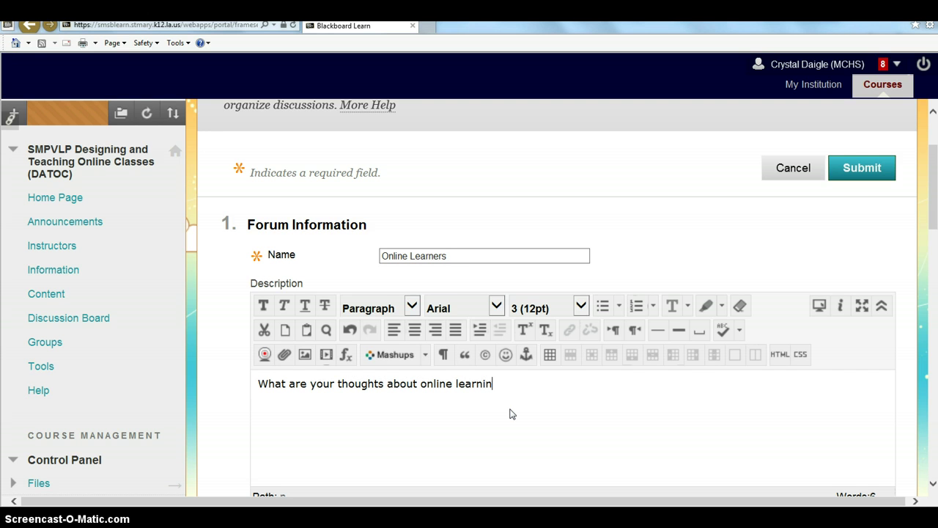
key("BackSpace")
key("BackSpace")
type("ers")
left_click(593, 397)
Try the Display After date and time restriction for the forum's availability, and turn it off again.
scroll(593, 397, "down", 1)
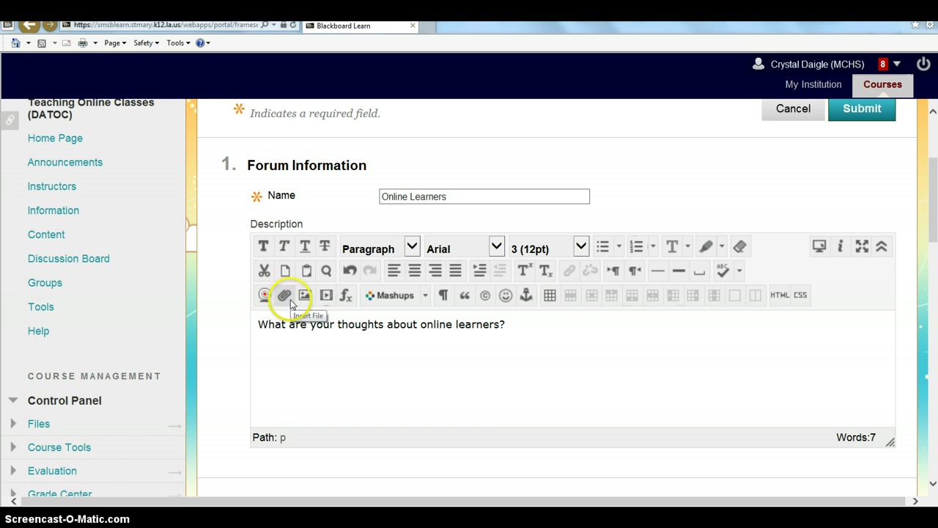
scroll(544, 345, "down", 1)
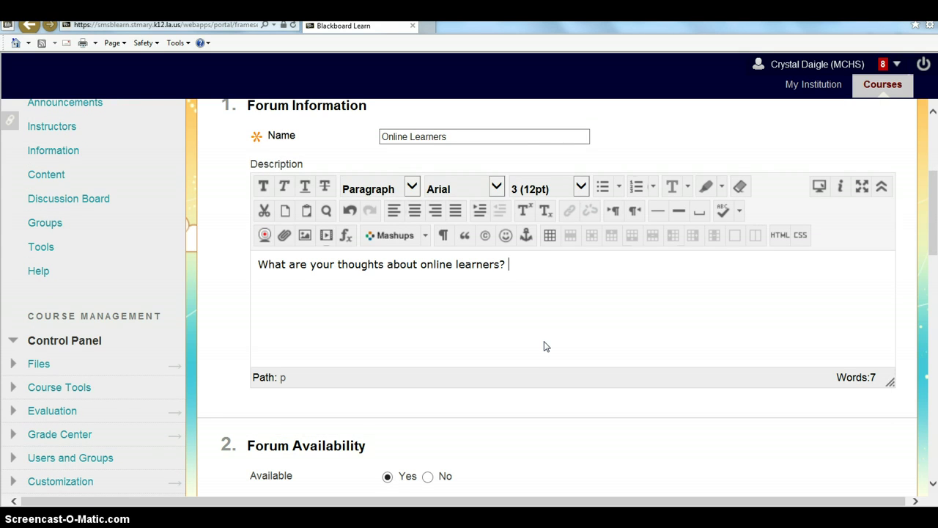
scroll(544, 346, "down", 3)
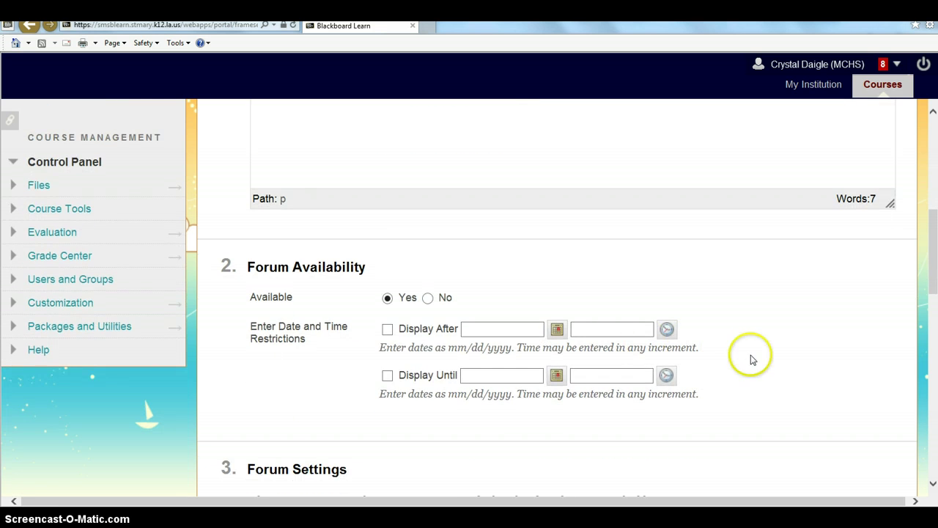
scroll(750, 358, "down", 1)
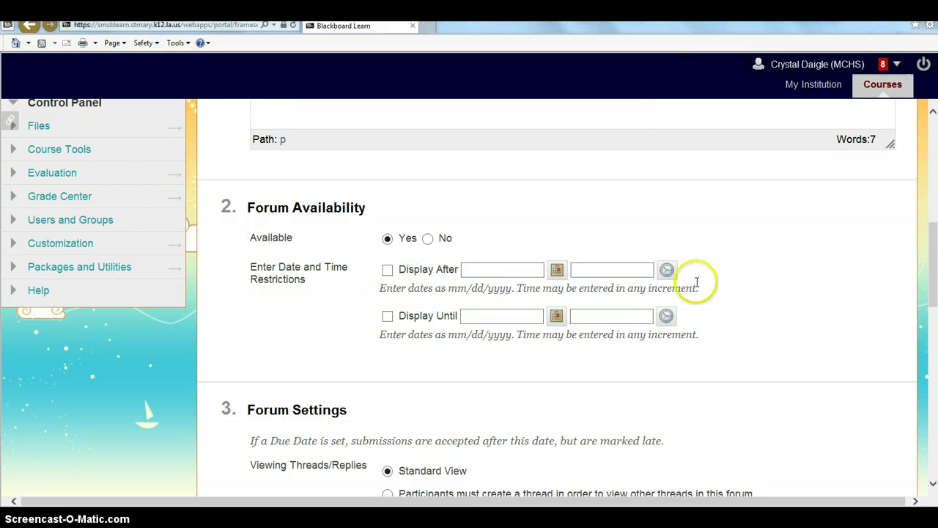
left_click(667, 270)
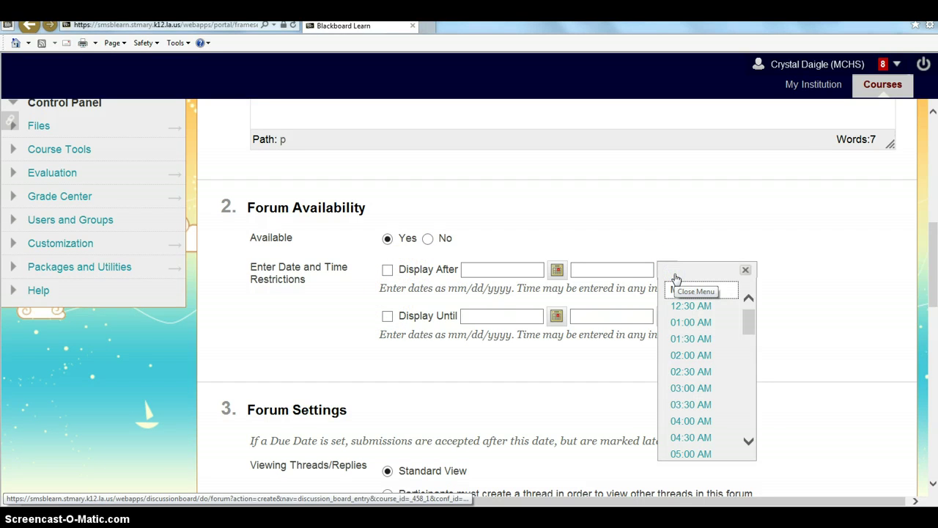
left_click(643, 243)
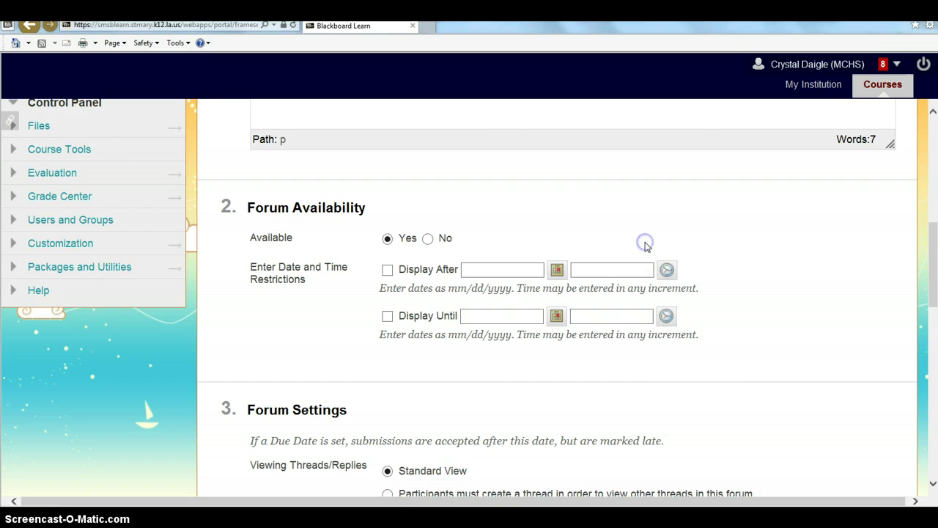
left_click(387, 270)
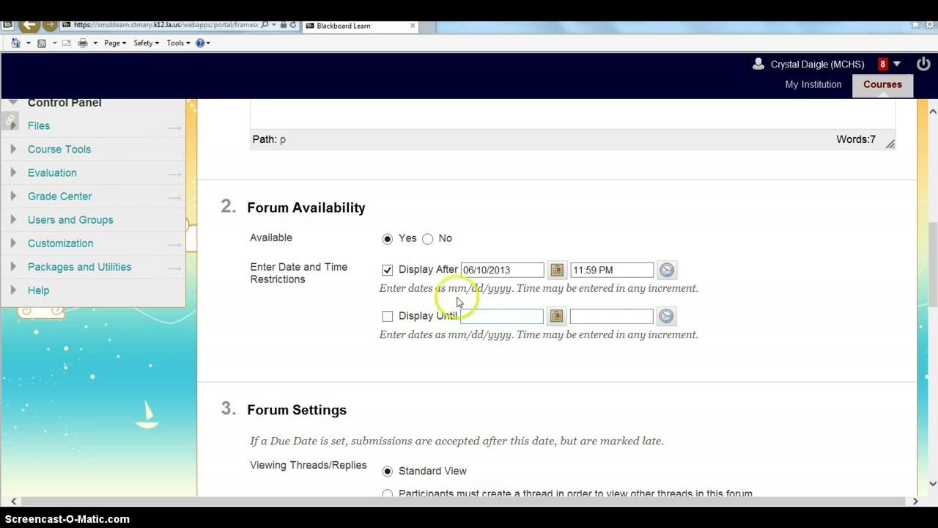
left_click(387, 270)
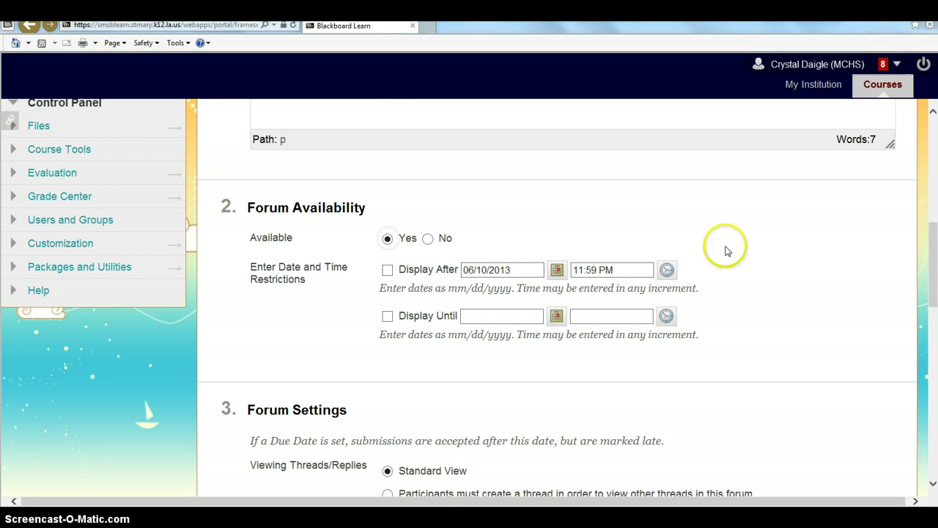
Set the discussion forum to be graded, with 10 points possible.
scroll(733, 253, "down", 2)
scroll(747, 261, "down", 2)
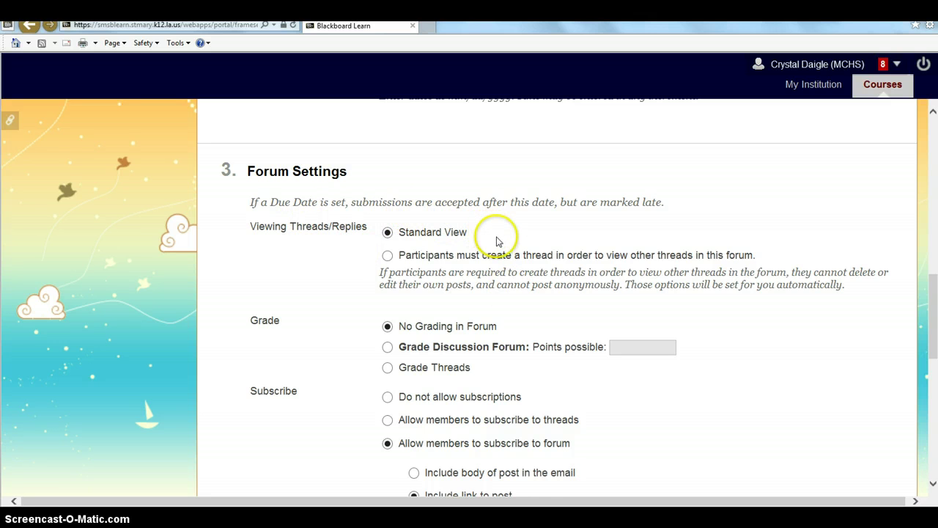
scroll(503, 247, "down", 1)
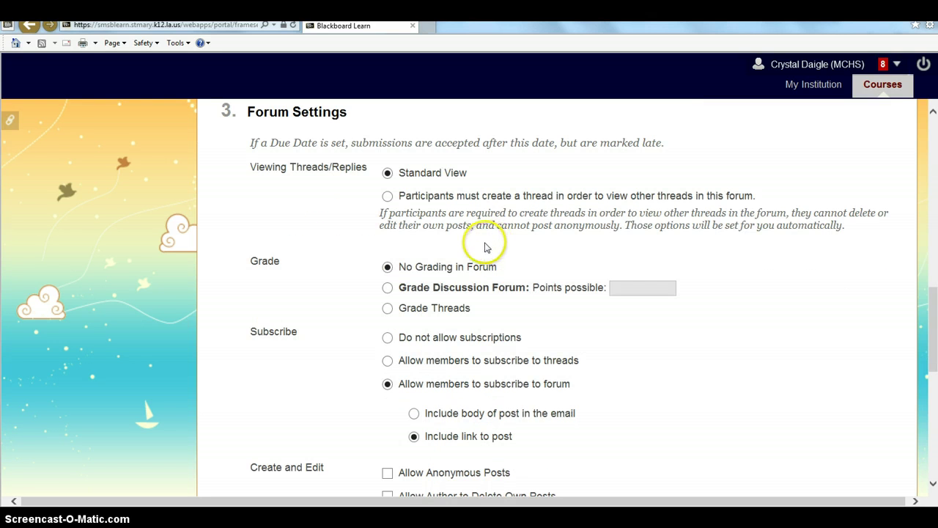
scroll(446, 236, "up", 1)
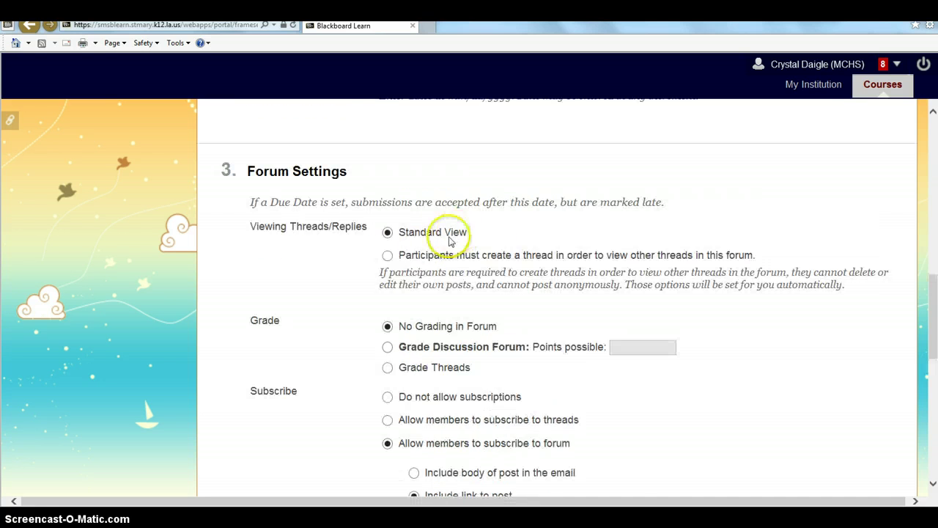
left_click(398, 255)
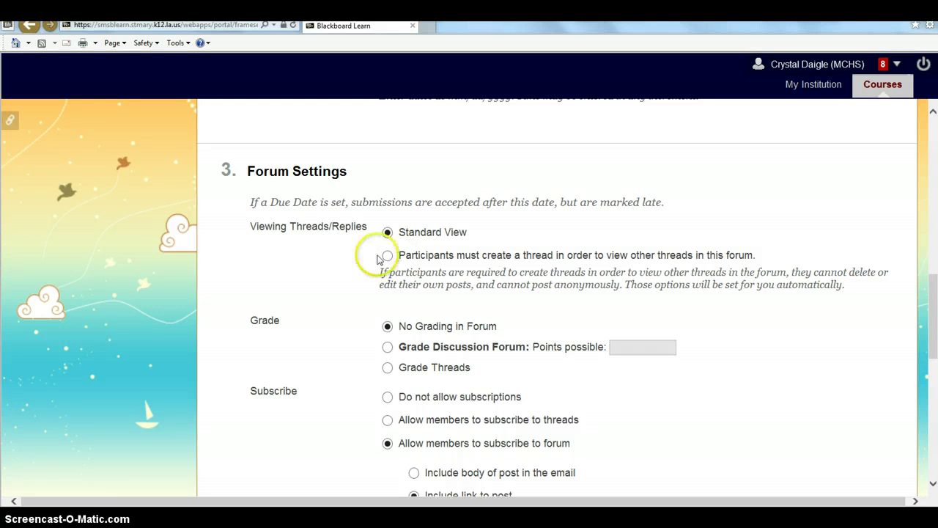
scroll(375, 183, "down", 1)
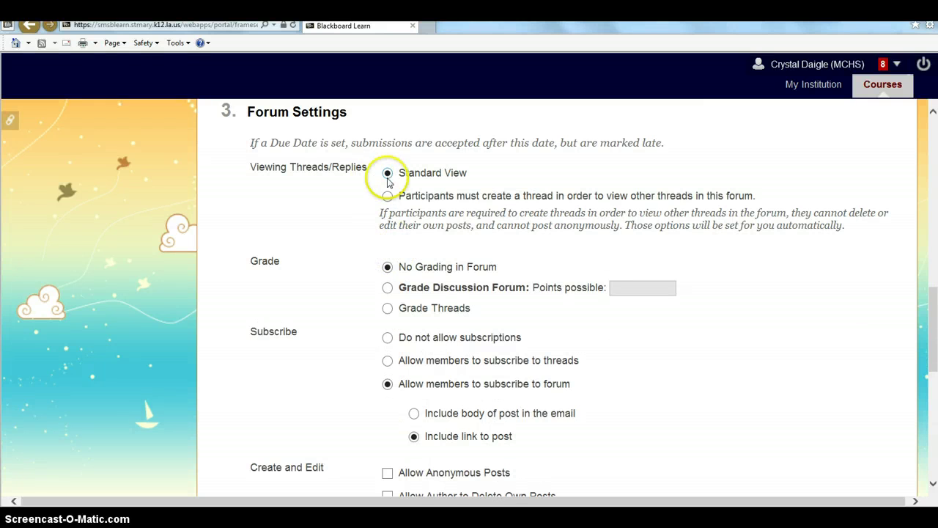
left_click(386, 287)
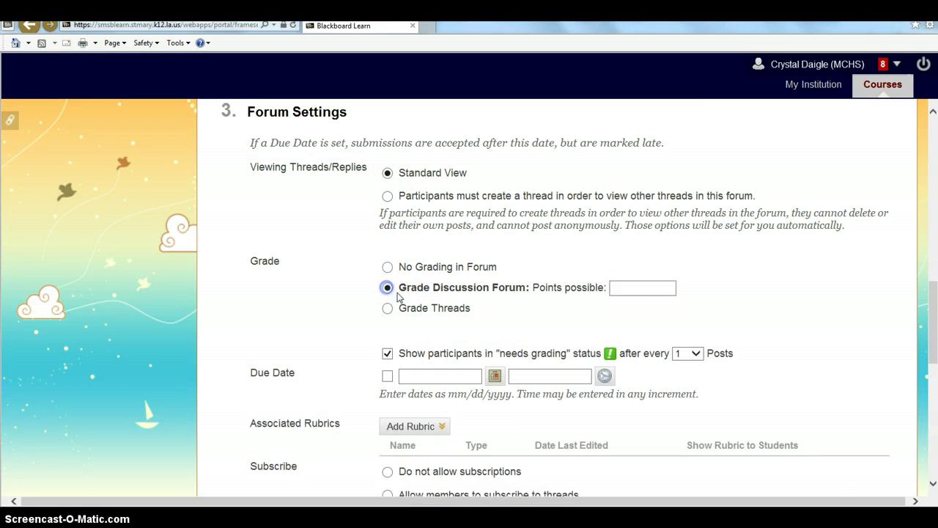
left_click(656, 287)
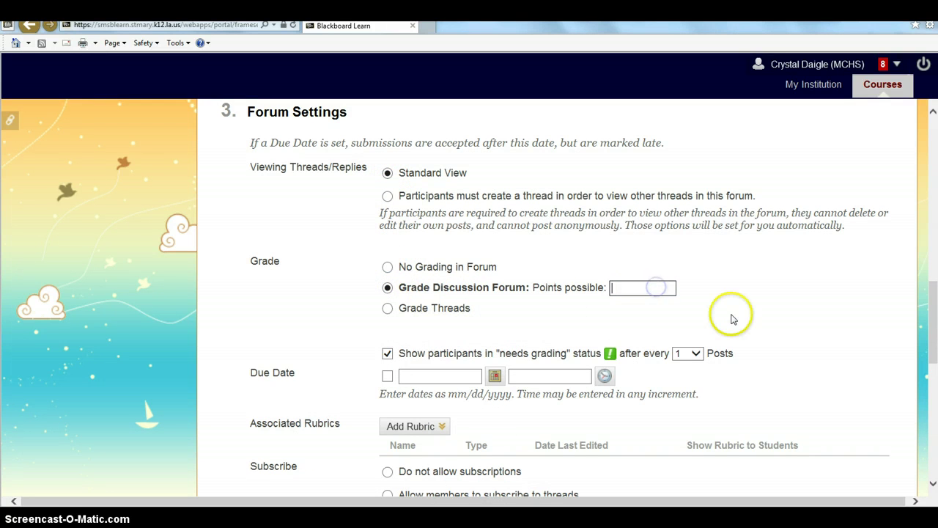
type("10")
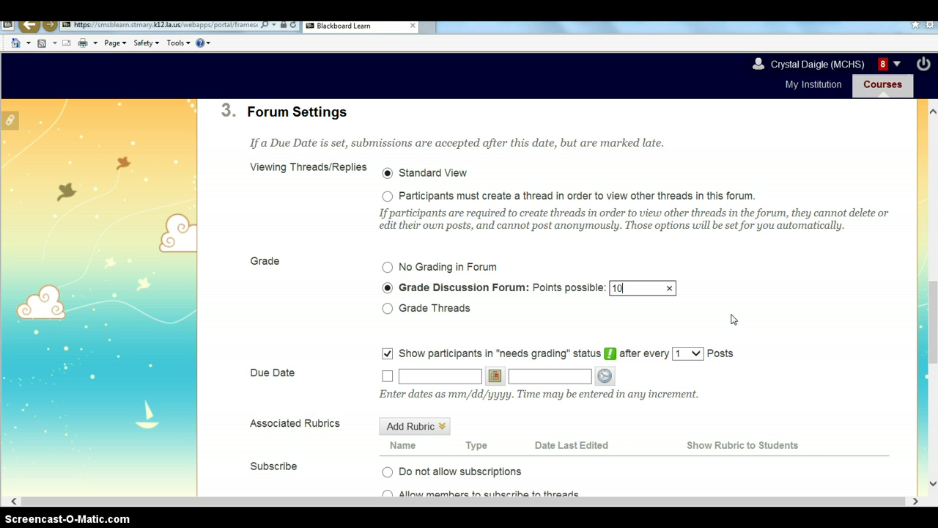
Show participants in "needs grading" status after every 2 posts.
scroll(735, 312, "down", 2)
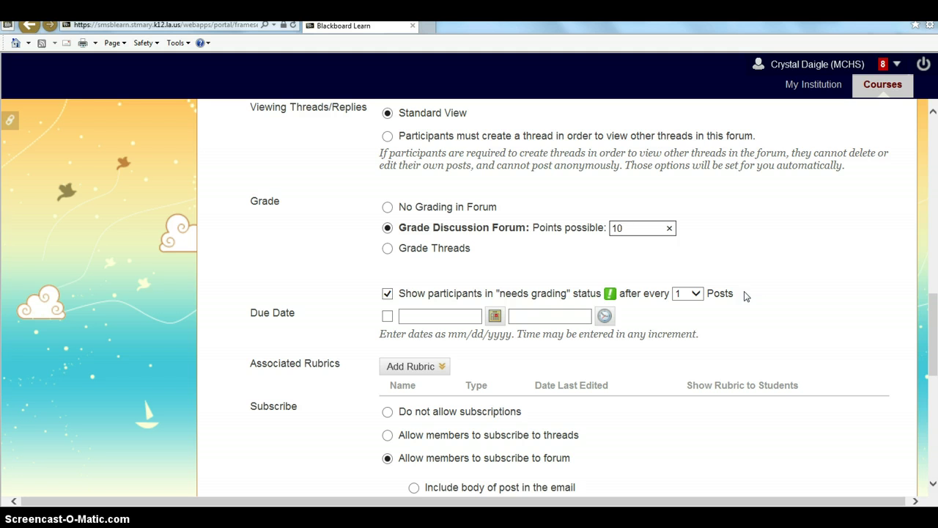
left_click(696, 294)
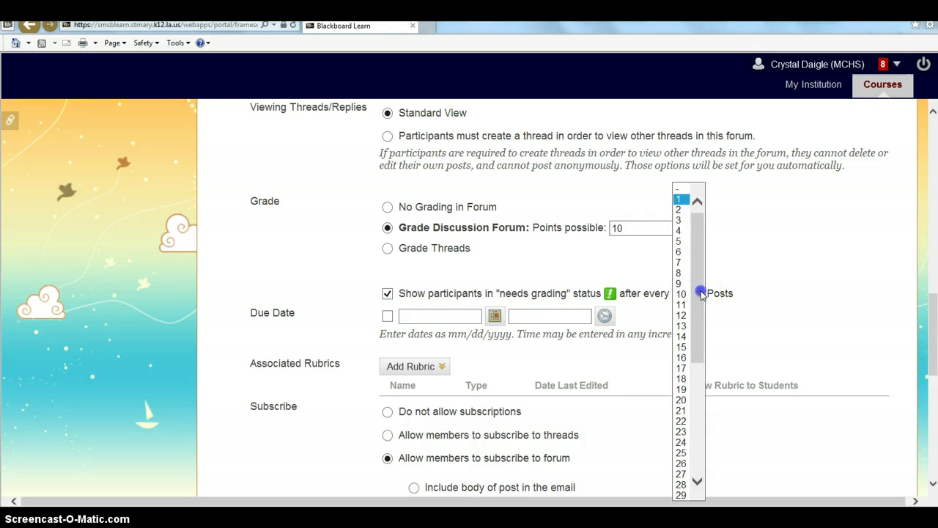
left_click(681, 210)
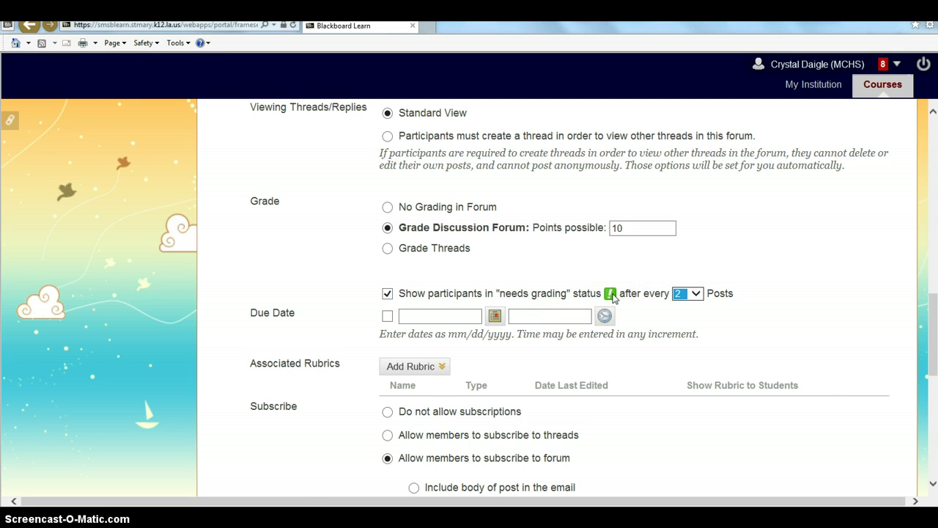
Look over the forum's due date, associated rubric and subscription options.
scroll(614, 297, "down", 1)
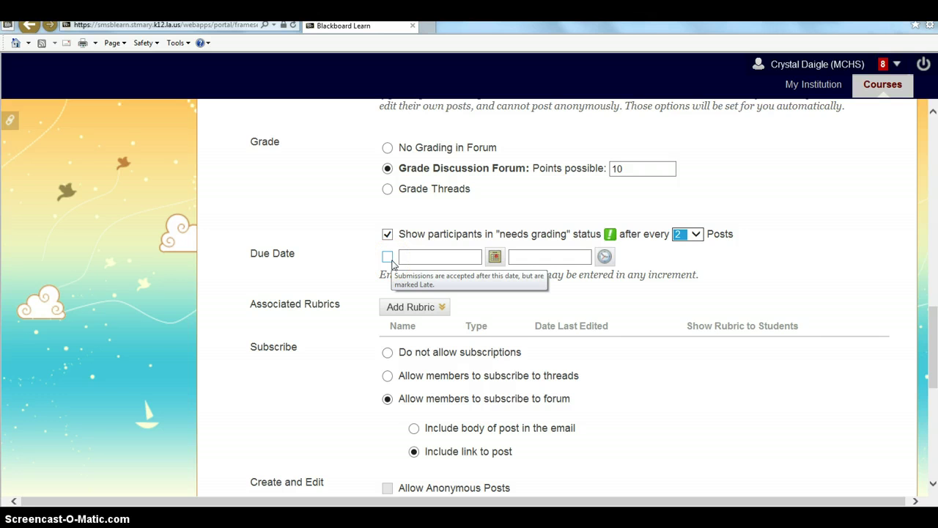
scroll(740, 251, "down", 1)
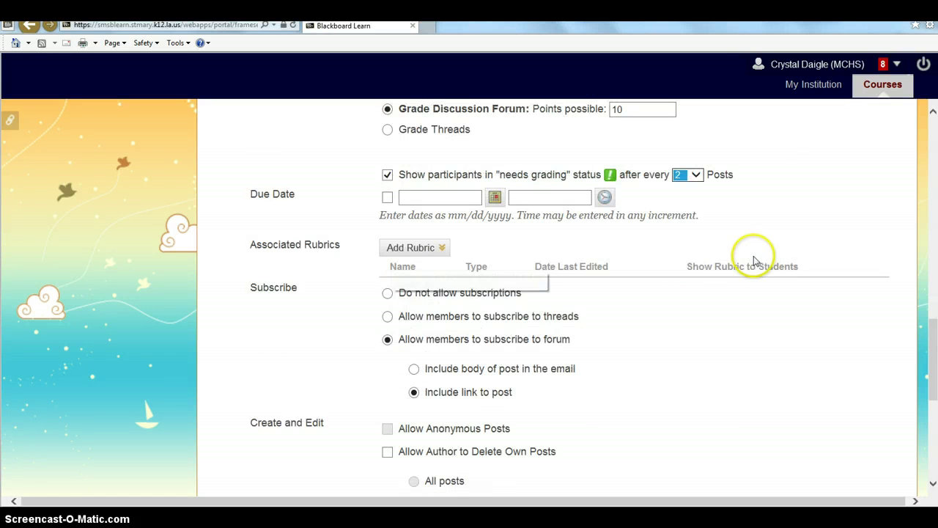
left_click(421, 249)
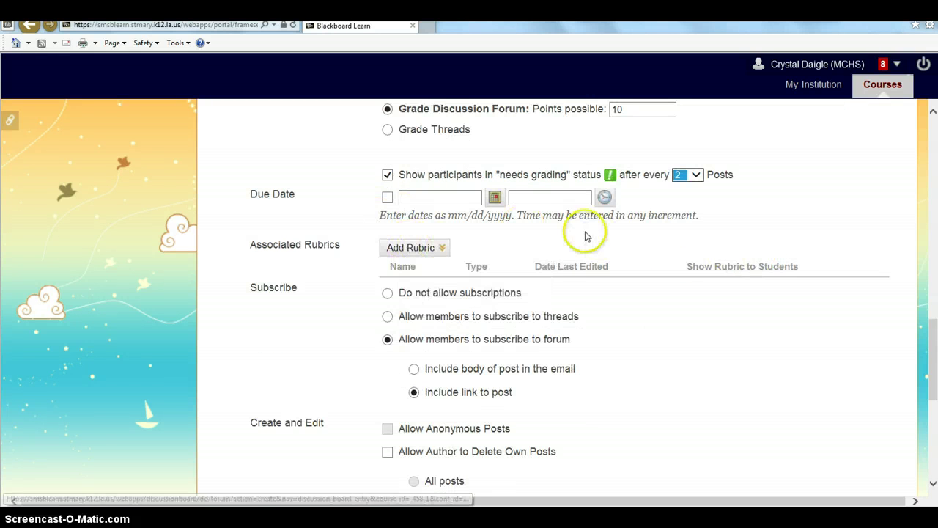
left_click(419, 248)
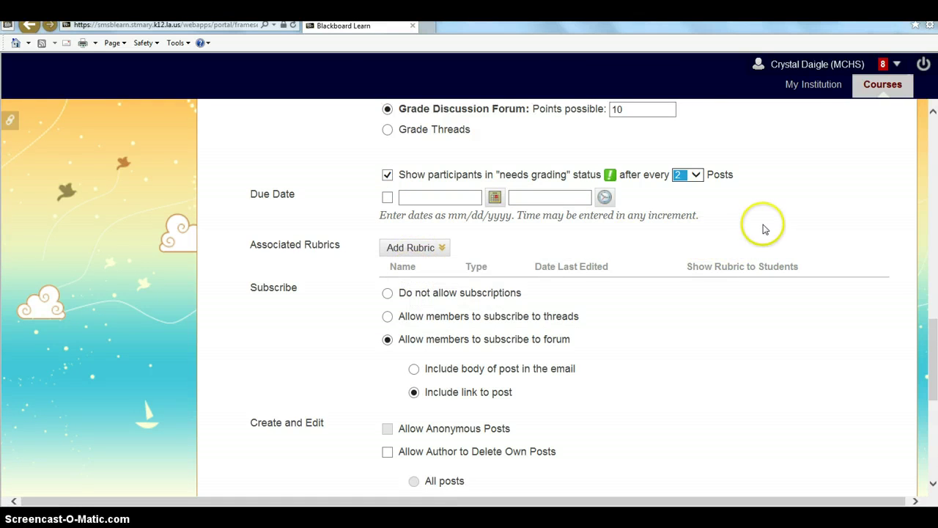
scroll(766, 254, "down", 2)
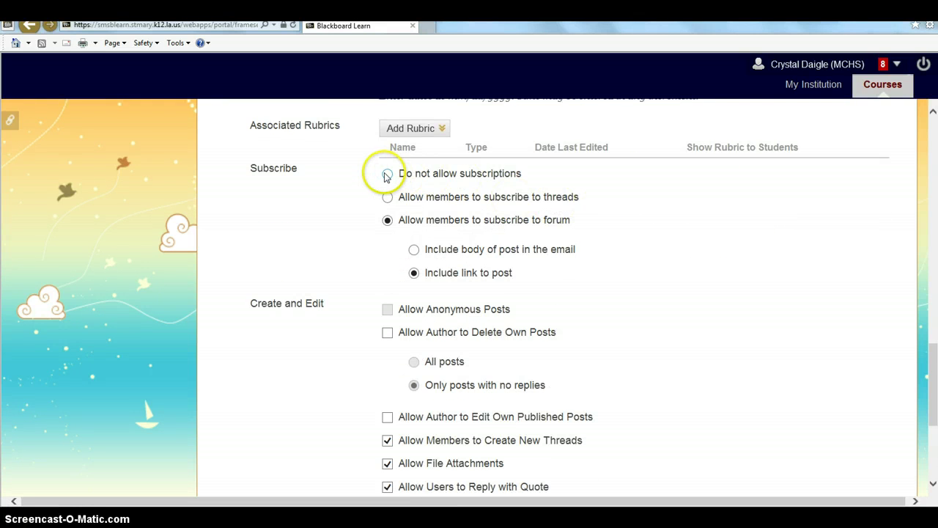
Try disallowing subscriptions and allowing thread subscriptions, and return to letting members subscribe to the forum.
left_click(386, 176)
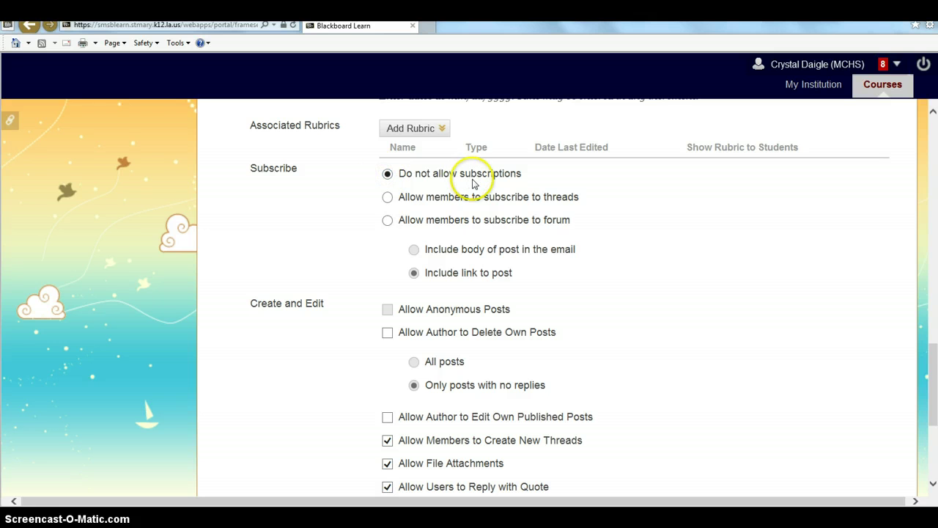
left_click(388, 196)
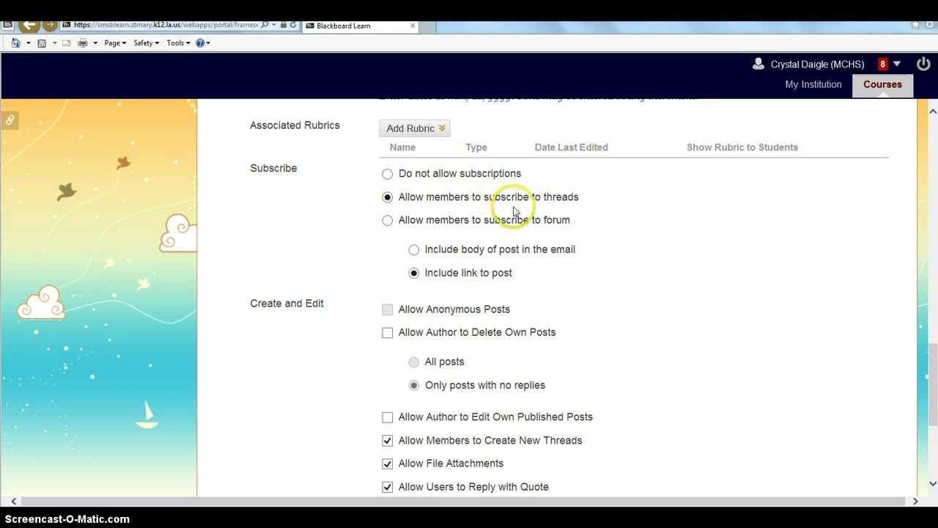
left_click(386, 222)
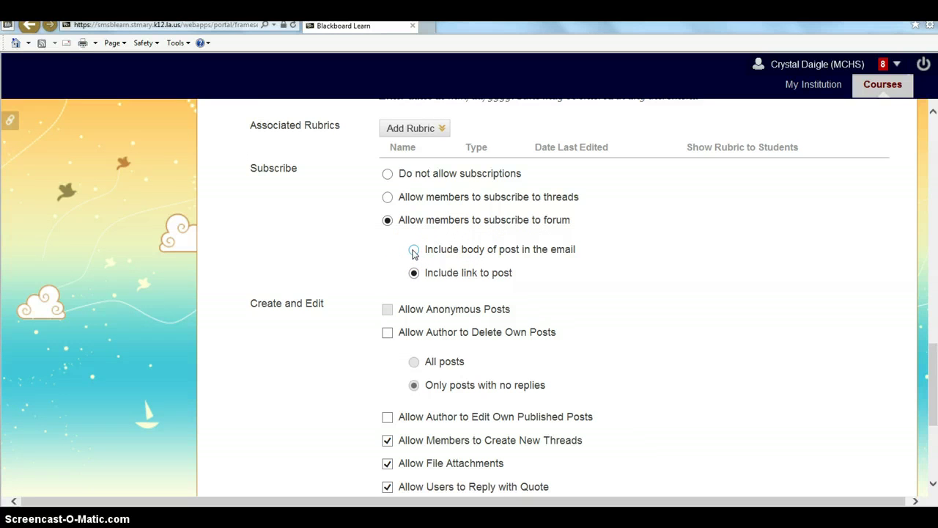
Allow authors to edit their own published posts, and switch file attachments off and on again.
scroll(410, 268, "down", 1)
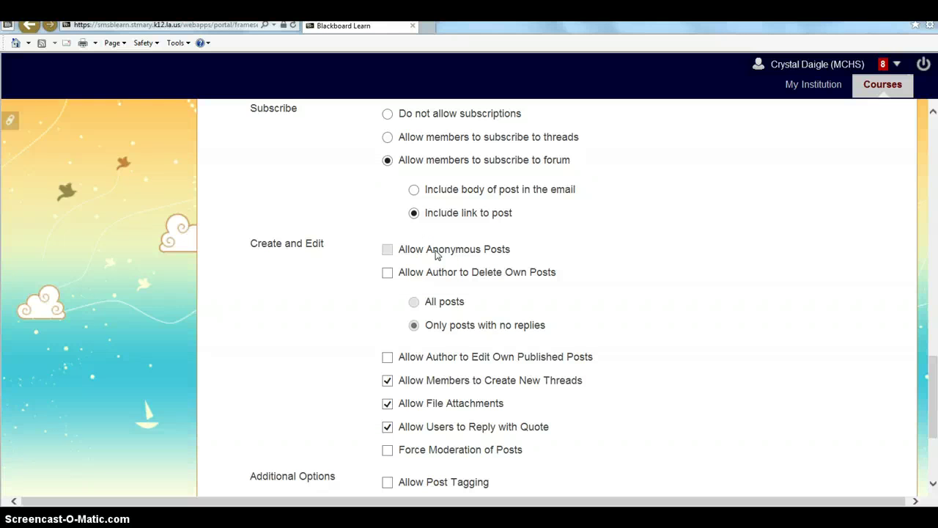
left_click(375, 268)
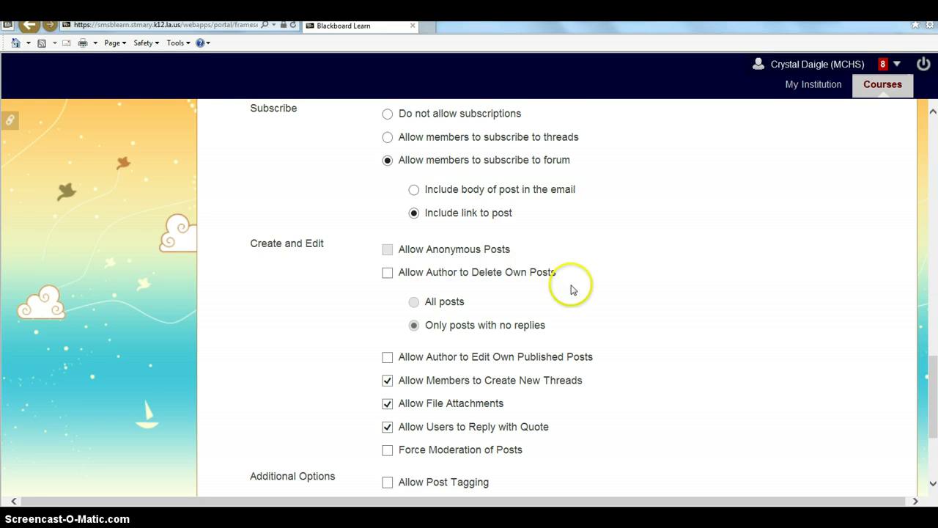
scroll(546, 279, "down", 1)
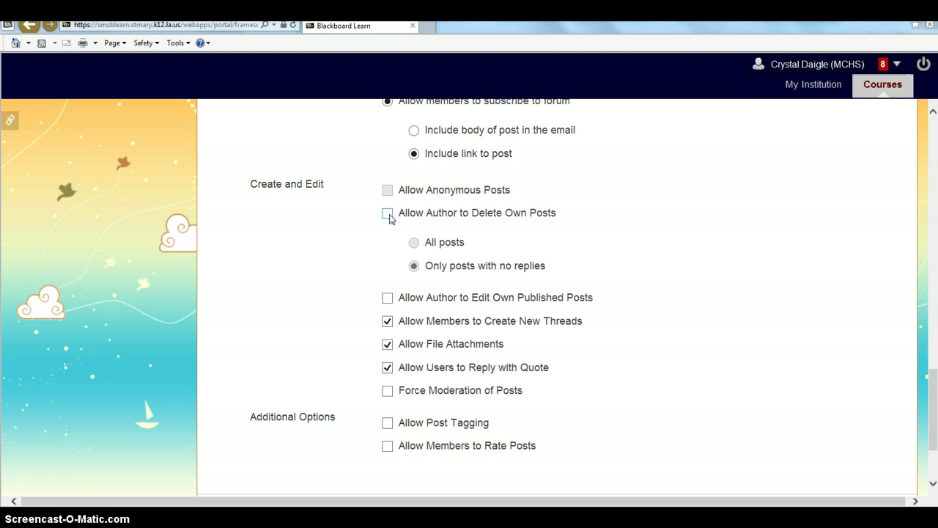
left_click(386, 297)
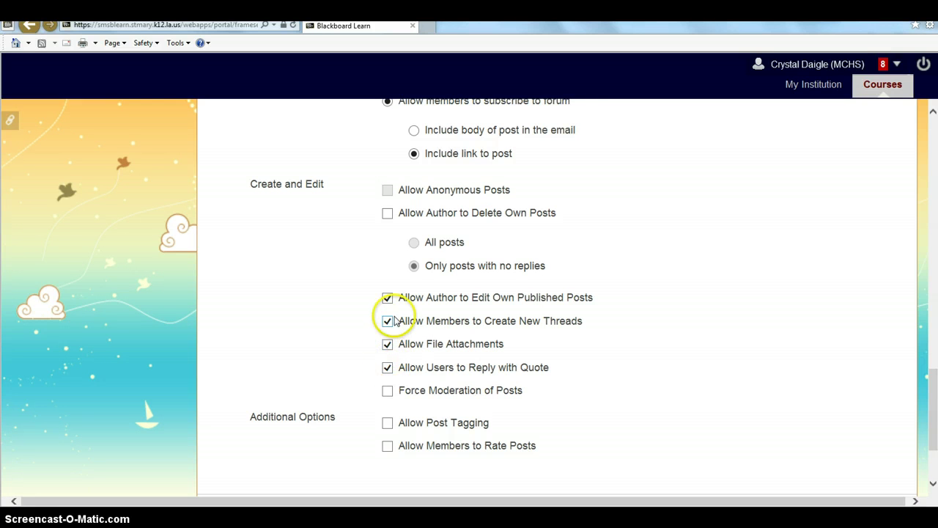
left_click(387, 343)
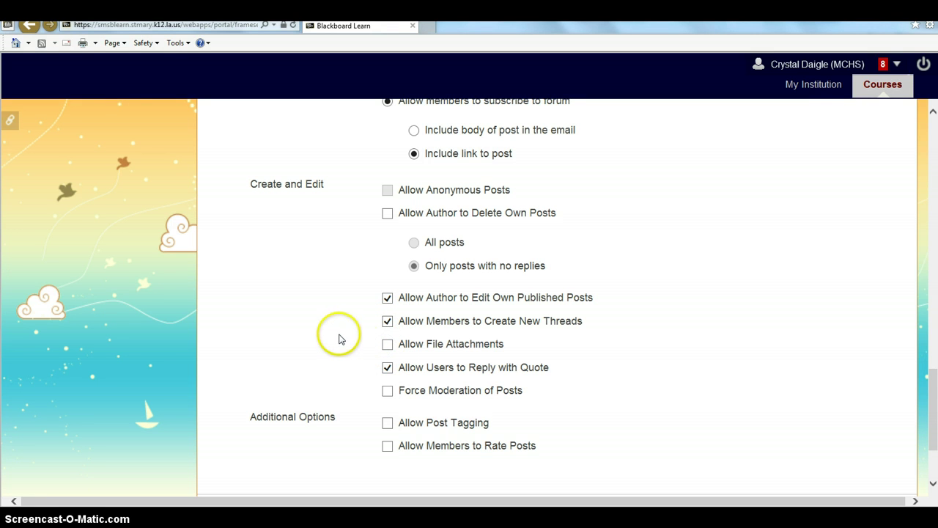
left_click(383, 344)
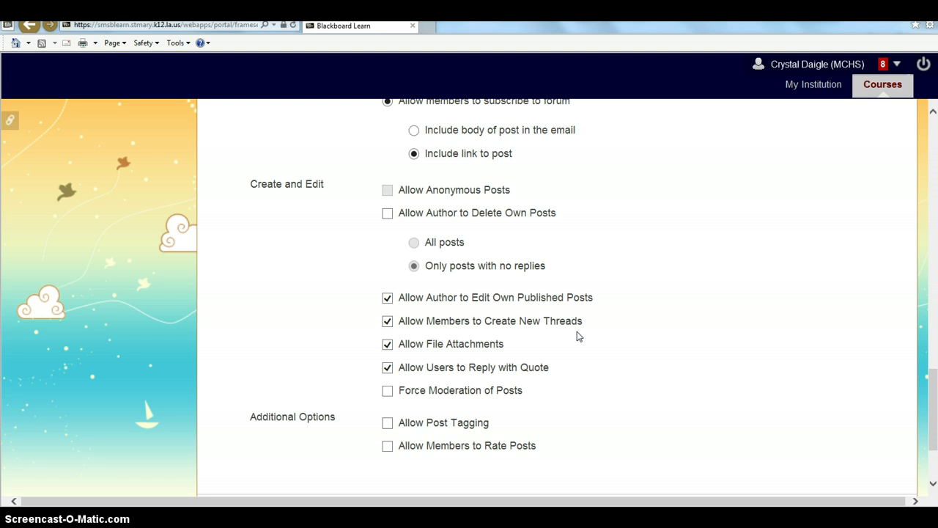
Look over the post moderation, tagging and rating options and submit the new forum.
left_click(392, 400)
scroll(399, 404, "down", 1)
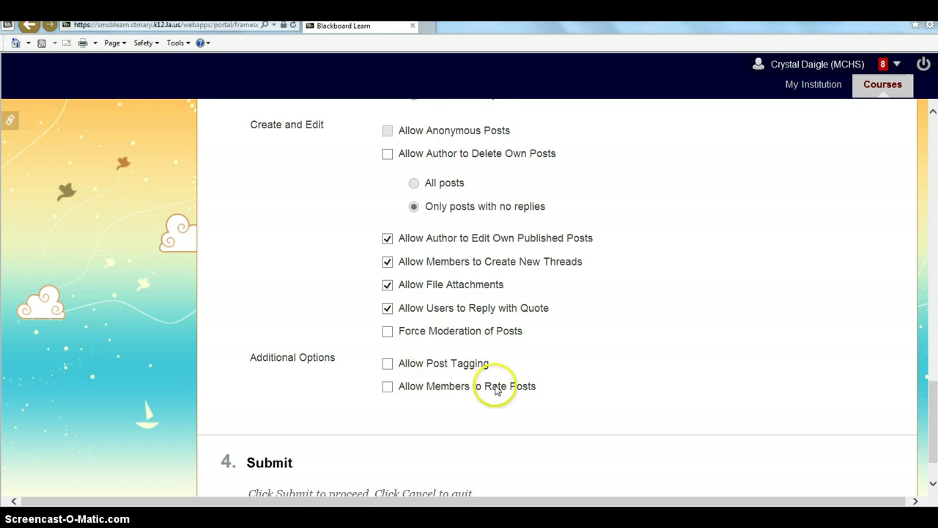
scroll(498, 377, "down", 1)
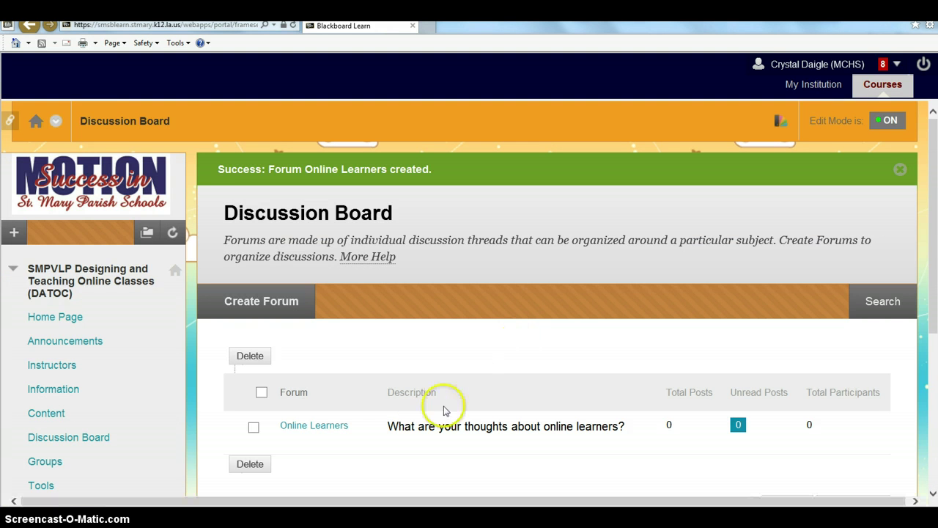
Open the Online Learners forum for editing from the discussion board list.
scroll(473, 440, "down", 2)
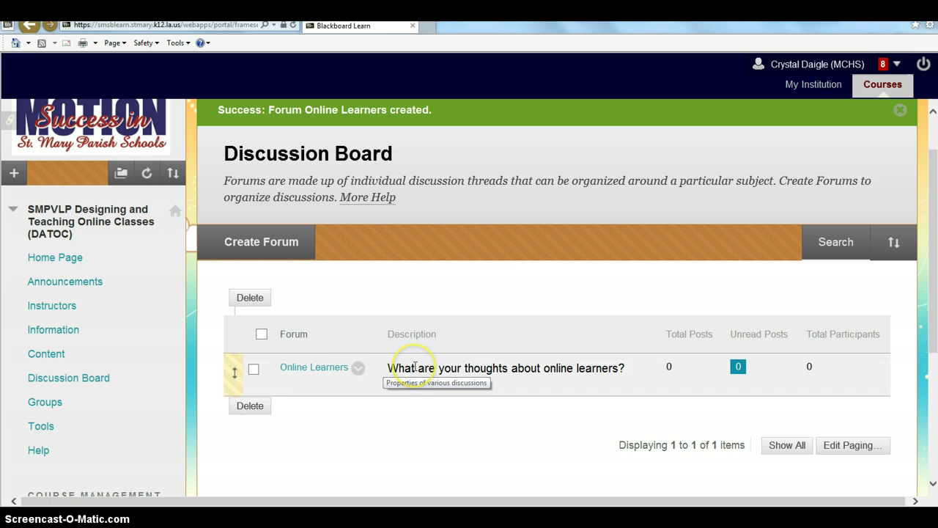
left_click(359, 369)
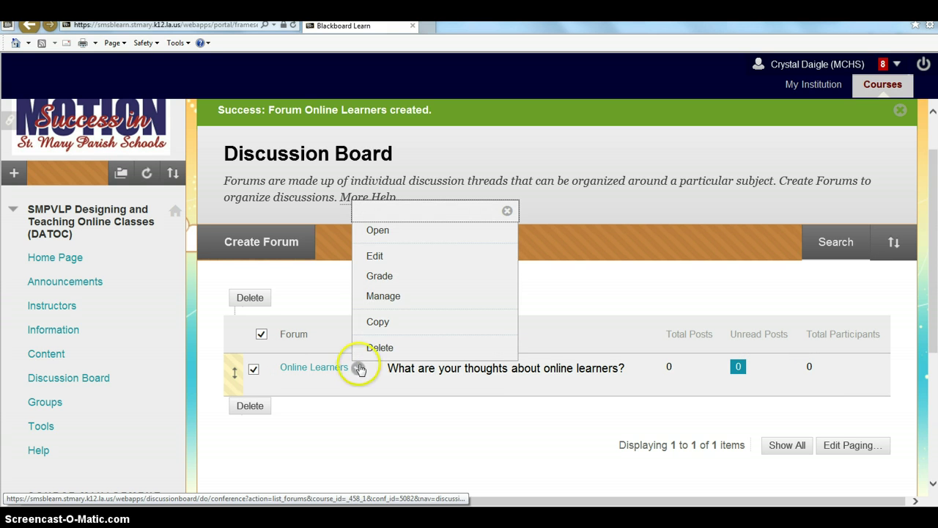
left_click(379, 259)
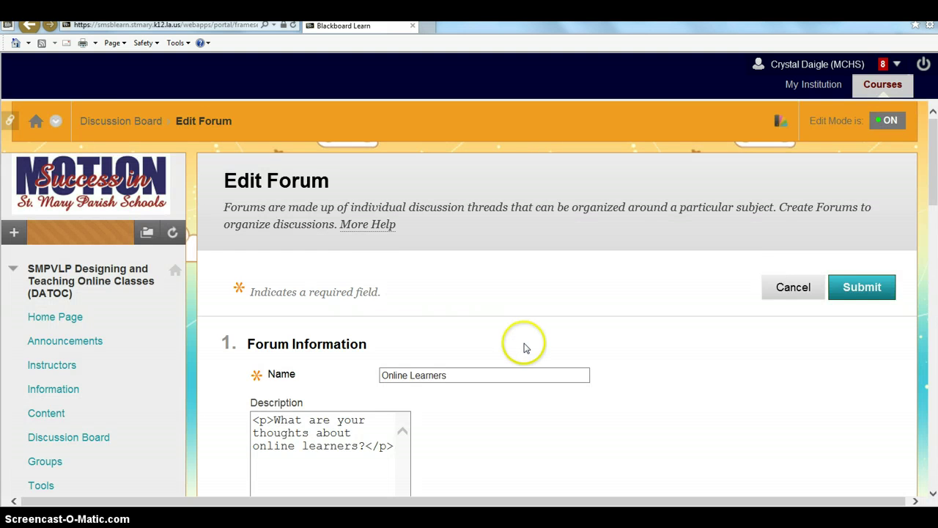
Review the forum's description, availability, grading and posting settings, and submit the form.
scroll(524, 345, "down", 2)
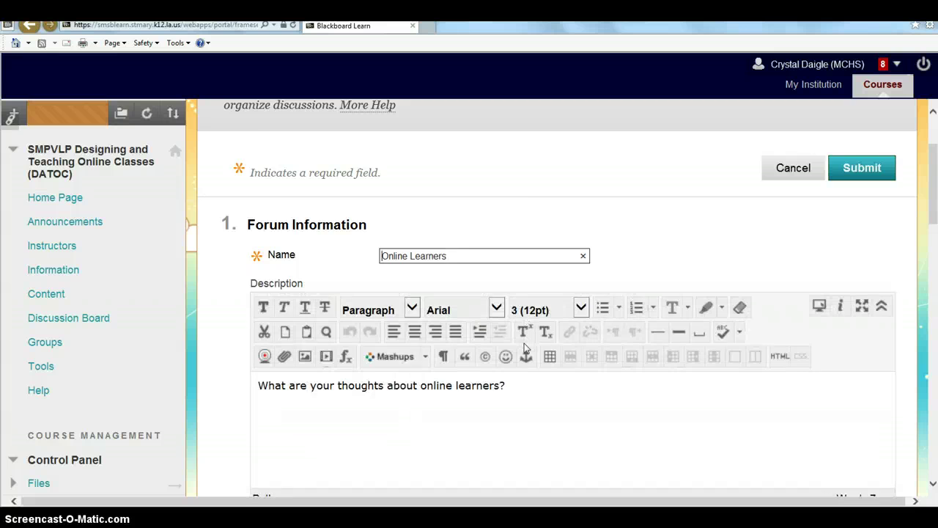
scroll(527, 345, "down", 3)
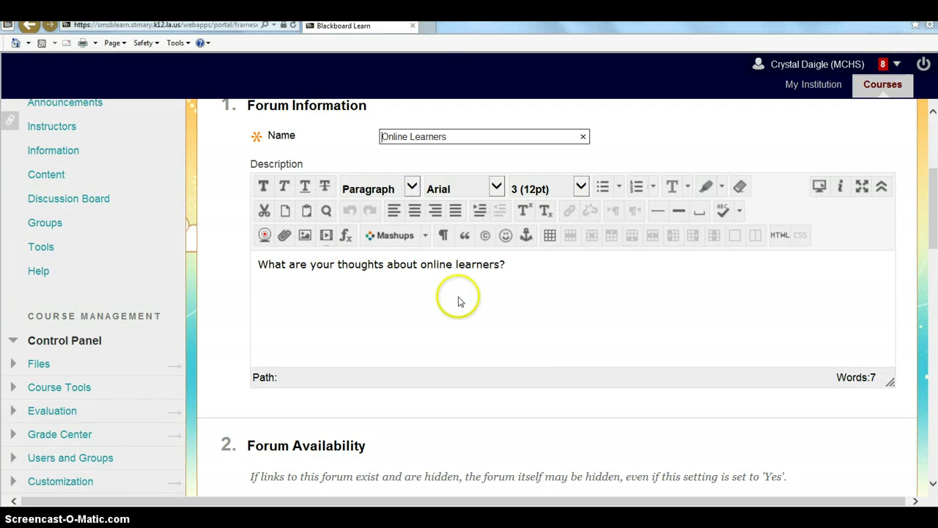
left_click(515, 284)
scroll(521, 307, "down", 4)
scroll(522, 318, "down", 3)
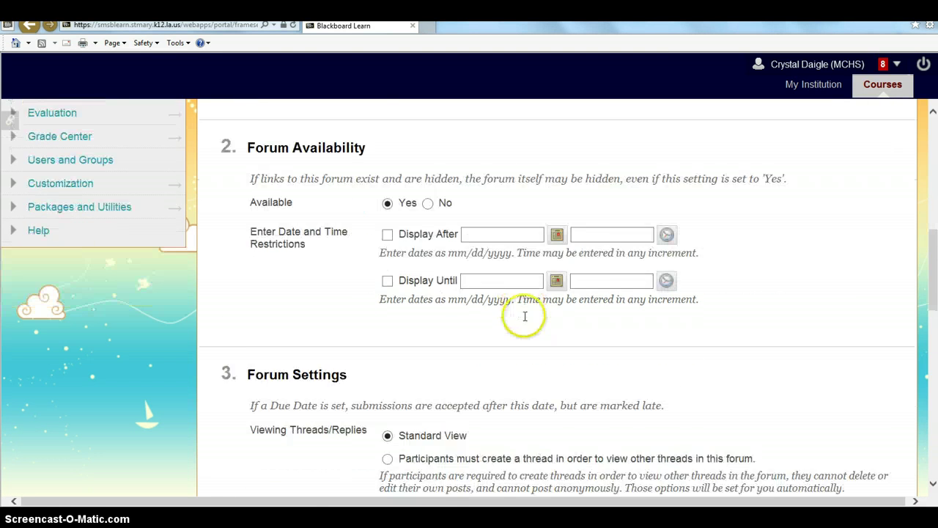
scroll(523, 319, "down", 3)
scroll(524, 321, "down", 10)
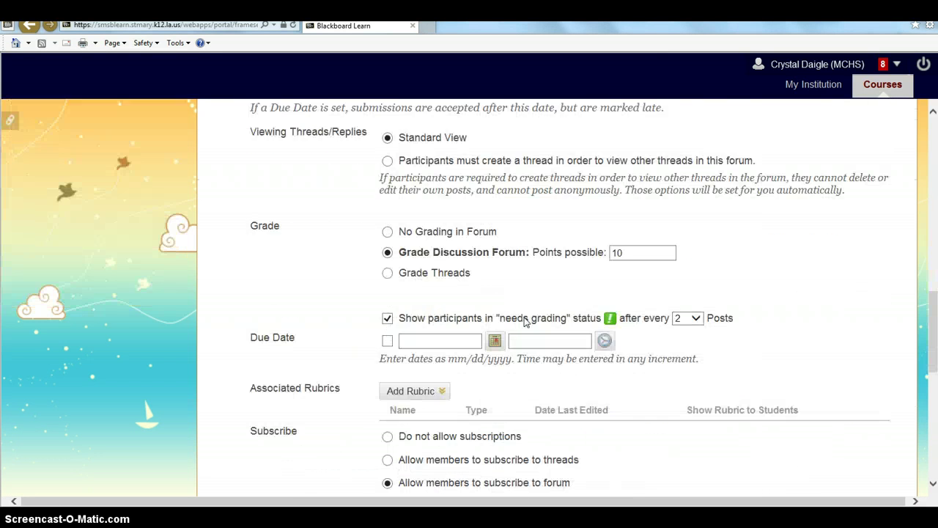
scroll(533, 335, "down", 1)
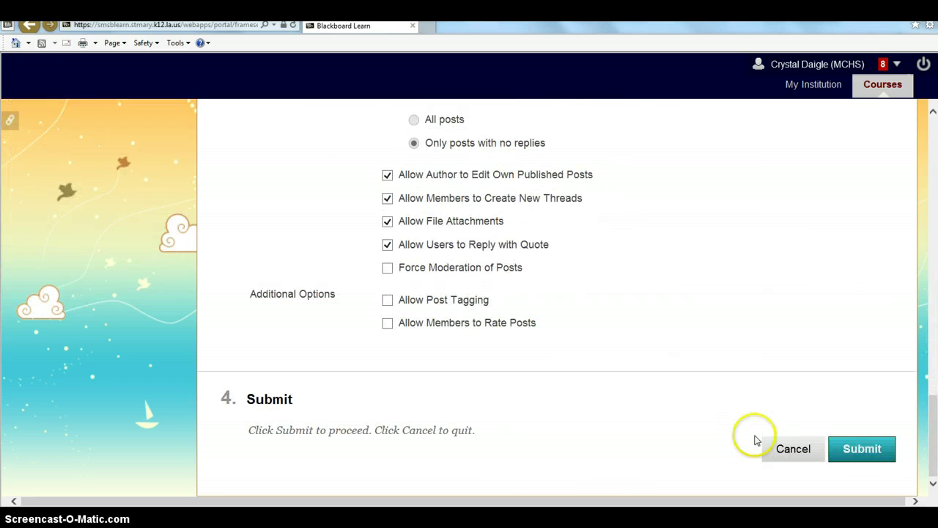
left_click(846, 455)
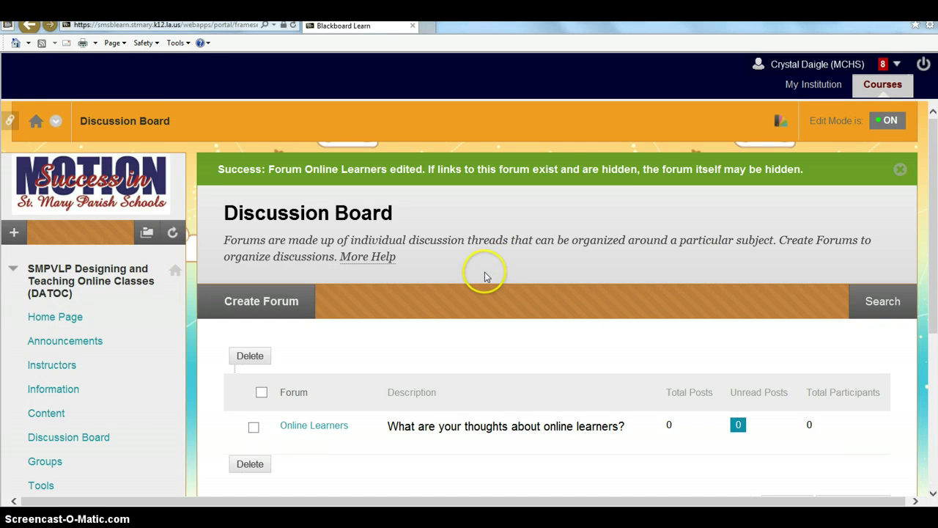
Open the Online Learners forum, start a new thread to examine its message and attachment fields, and cancel it.
scroll(487, 275, "down", 3)
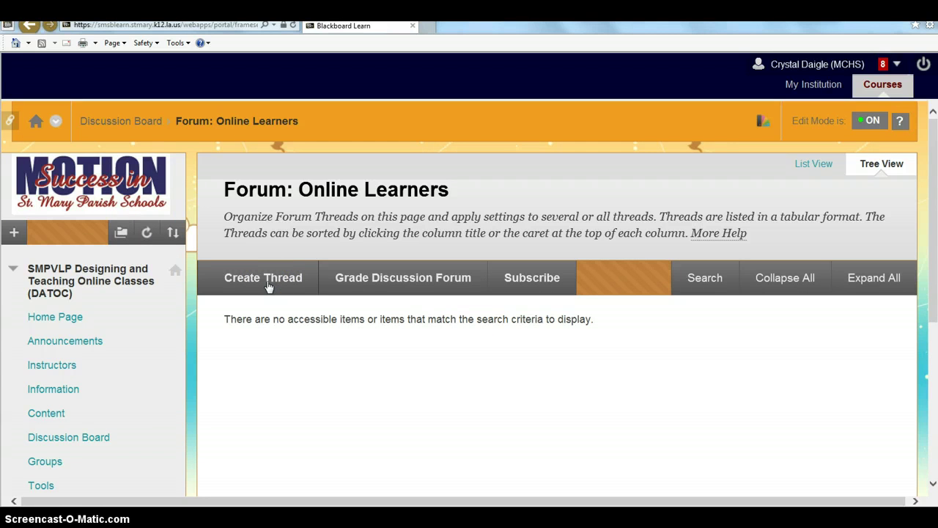
left_click(270, 285)
left_click(273, 285)
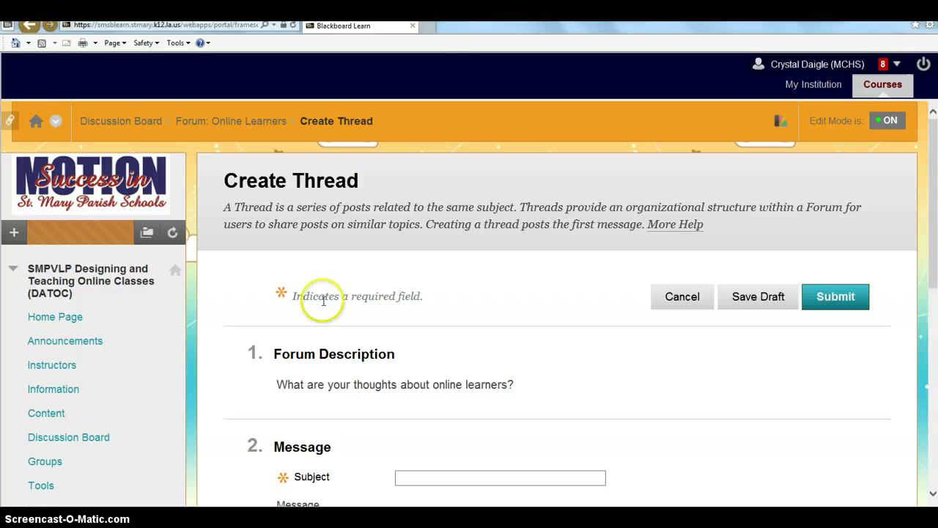
scroll(322, 300, "down", 5)
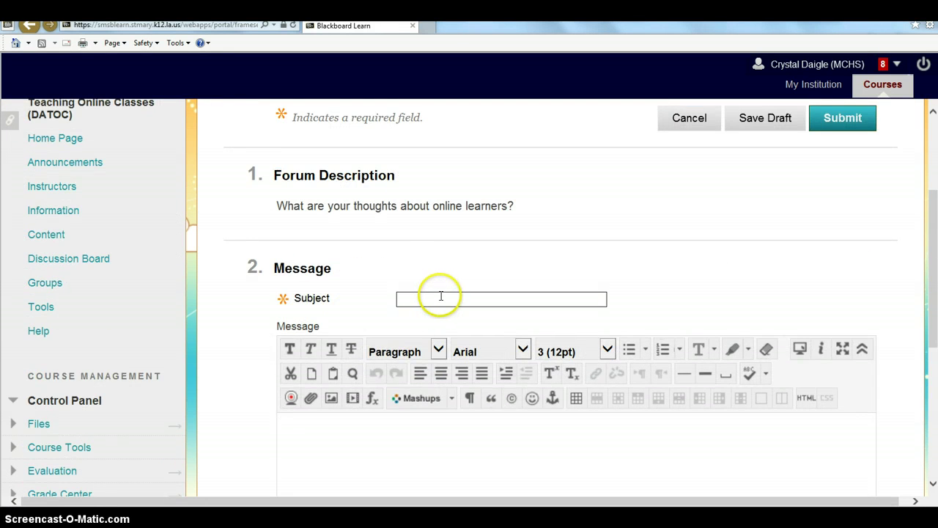
scroll(441, 297, "down", 7)
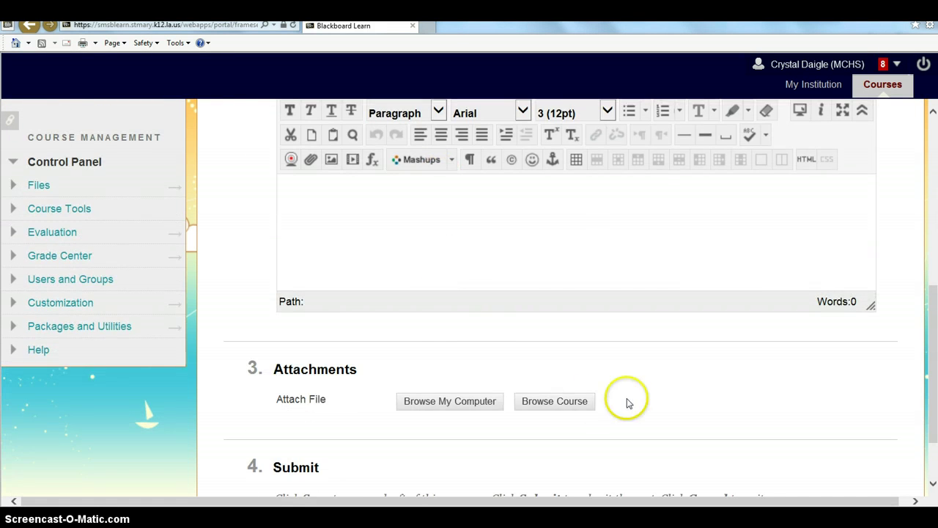
scroll(659, 381, "down", 2)
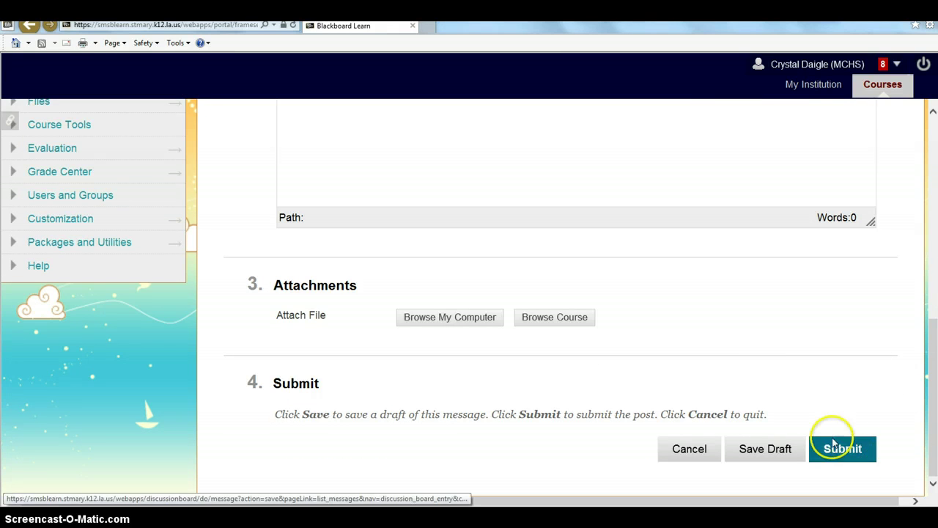
left_click(690, 450)
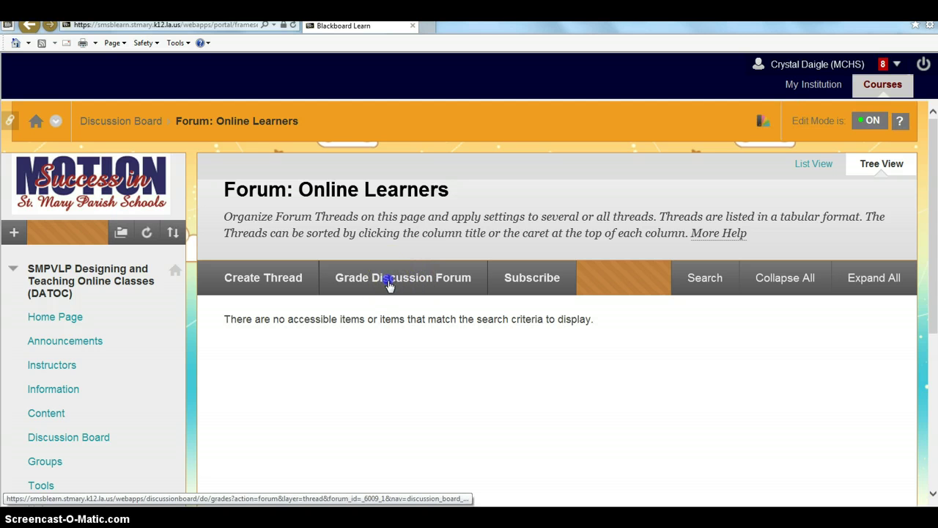
Examine the grading page for the forum's users and return to the forum.
left_click(388, 283)
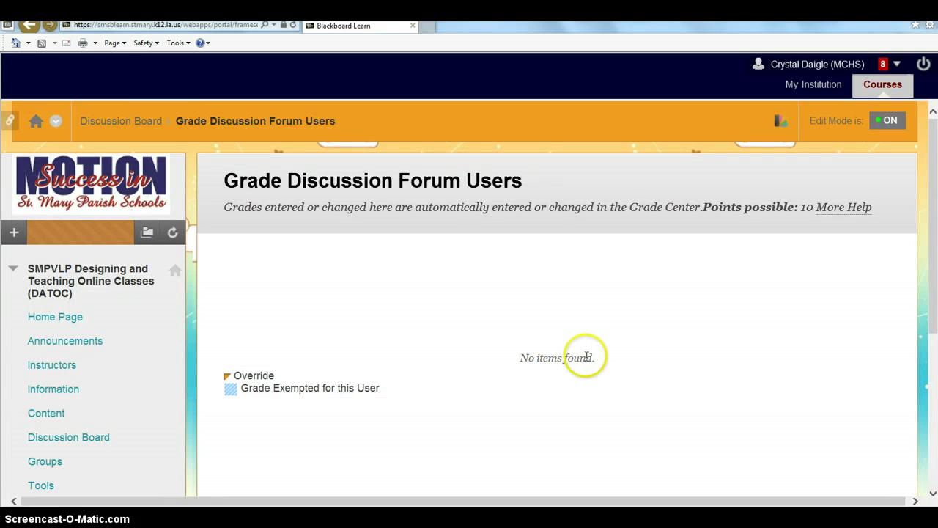
scroll(586, 356, "down", 1)
scroll(586, 356, "up", 1)
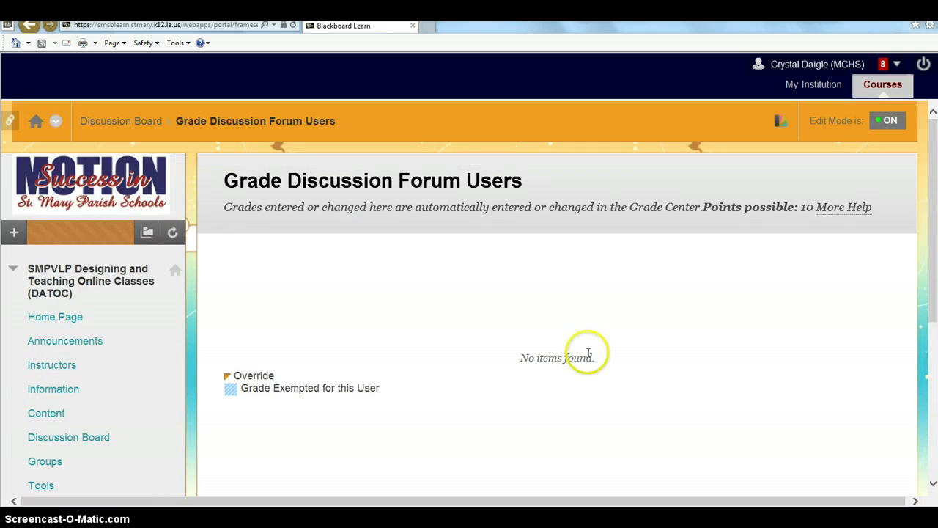
scroll(594, 359, "down", 4)
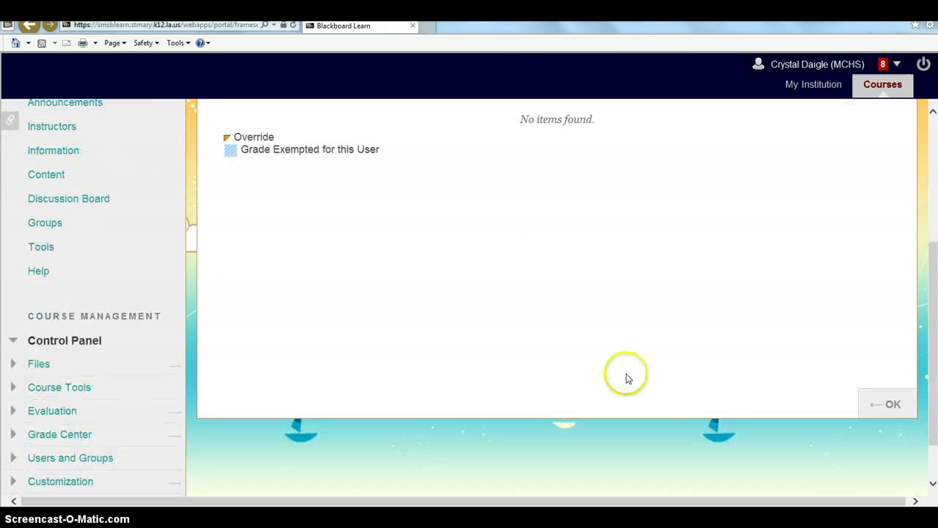
left_click(892, 402)
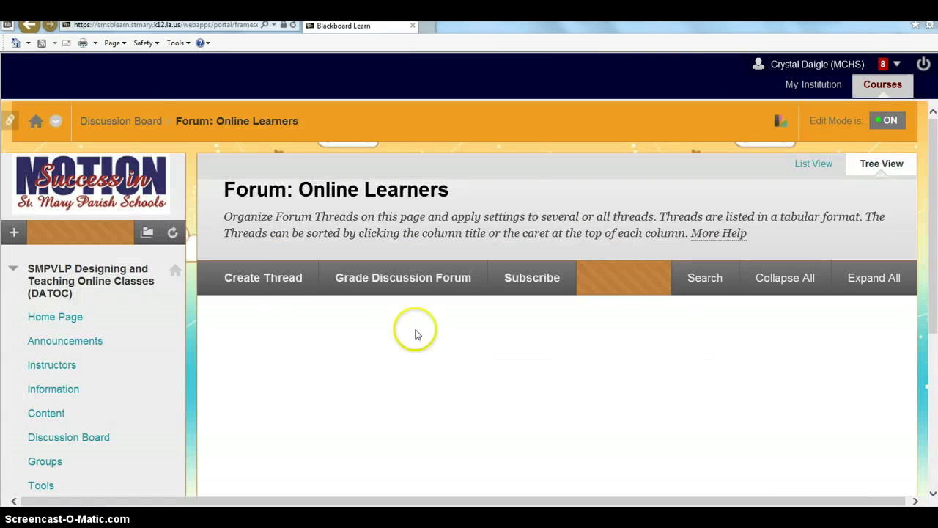
Open the Needs Grading page of the Grade Center and check for attempts to grade.
scroll(122, 331, "down", 5)
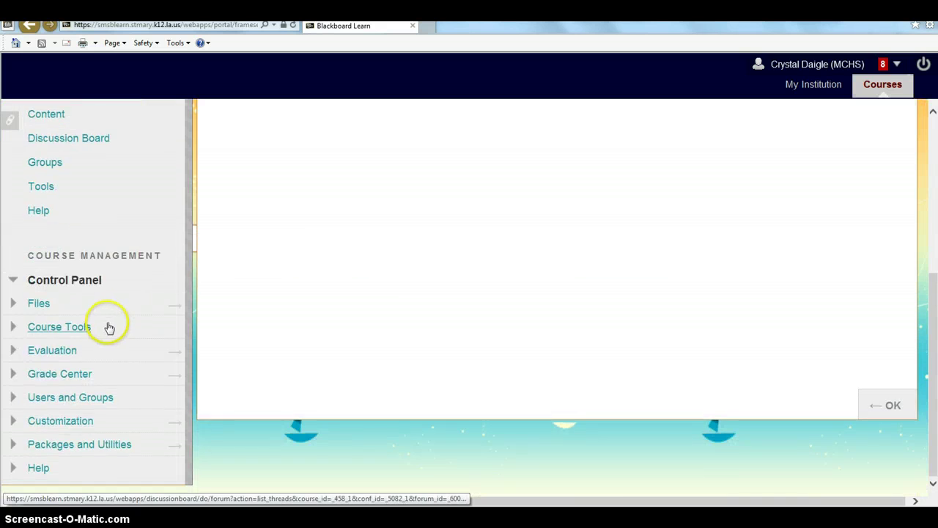
scroll(30, 395, "down", 4)
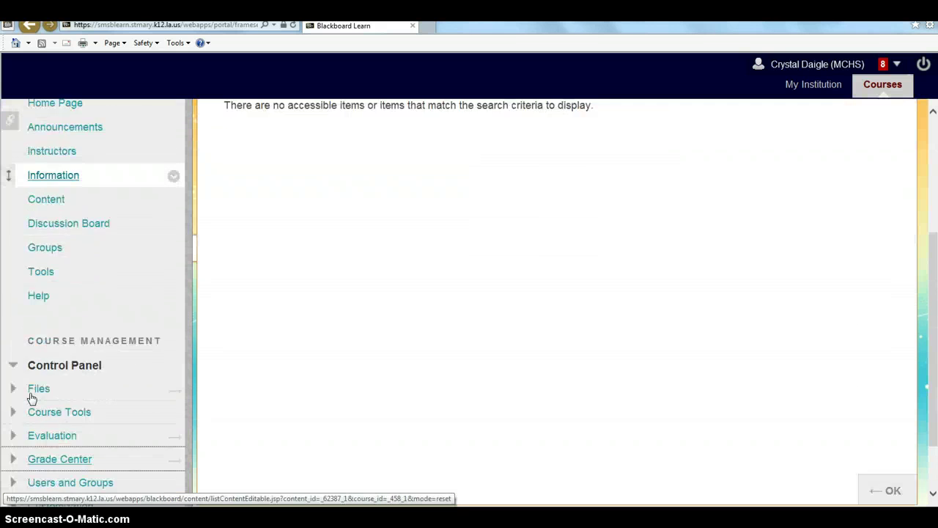
scroll(15, 383, "down", 1)
left_click(11, 386)
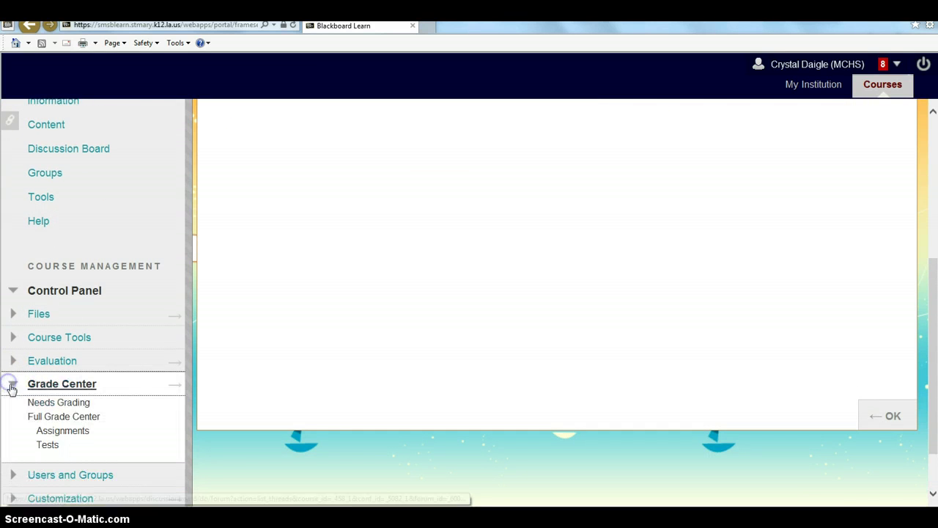
left_click(53, 405)
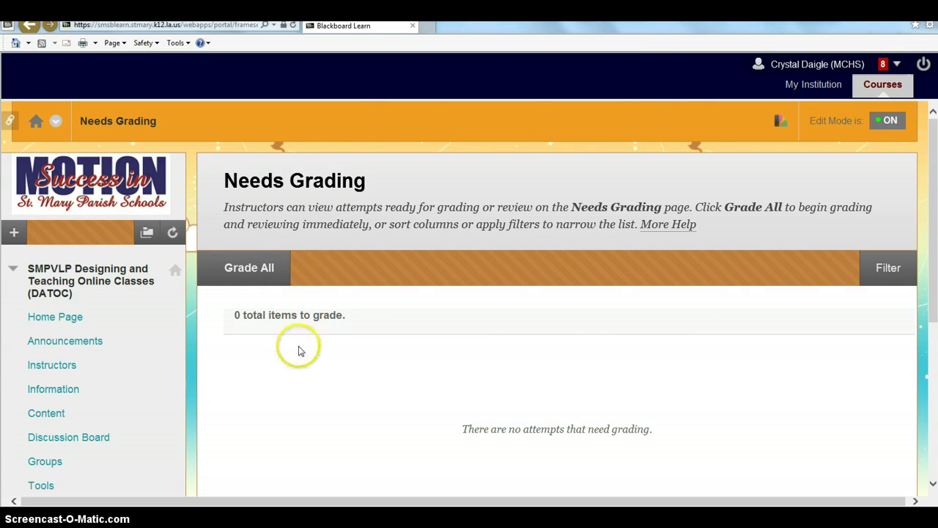
scroll(293, 348, "down", 3)
scroll(294, 348, "down", 1)
scroll(80, 345, "down", 3)
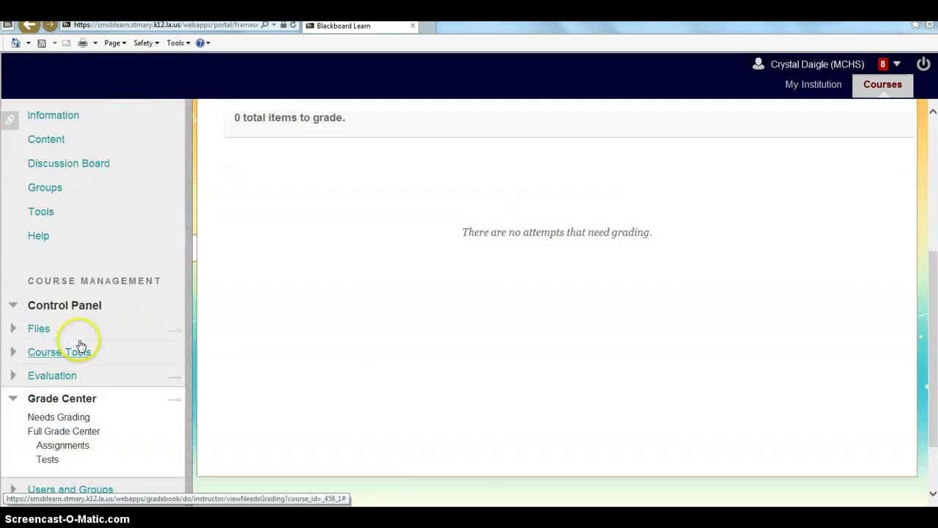
Open the Week 1, Day 3 Activities and Assignments folder inside the Week 1 - Using Blackboard 9.1 content.
scroll(80, 345, "up", 3)
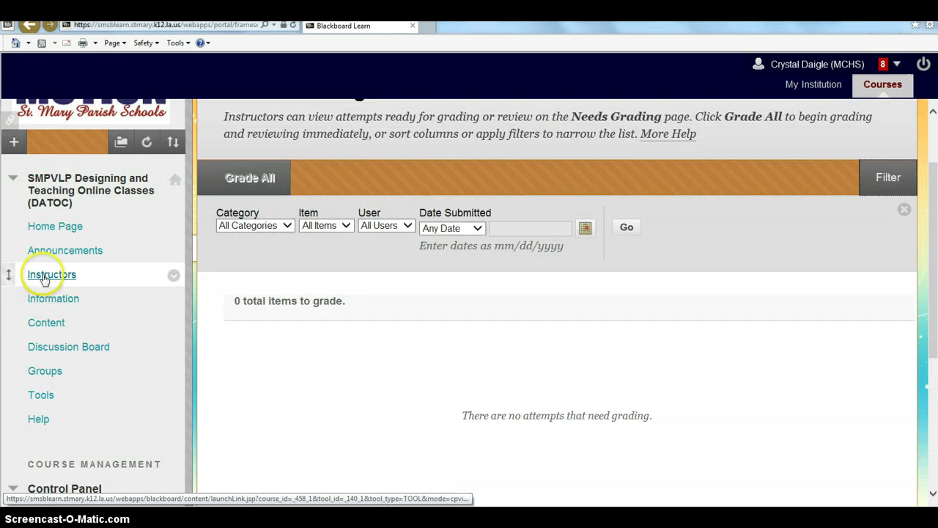
left_click(45, 322)
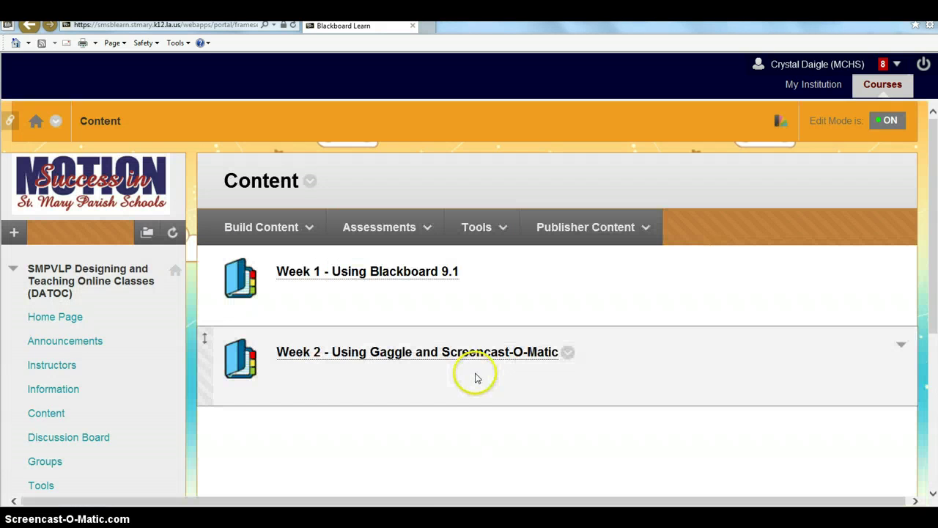
left_click(307, 281)
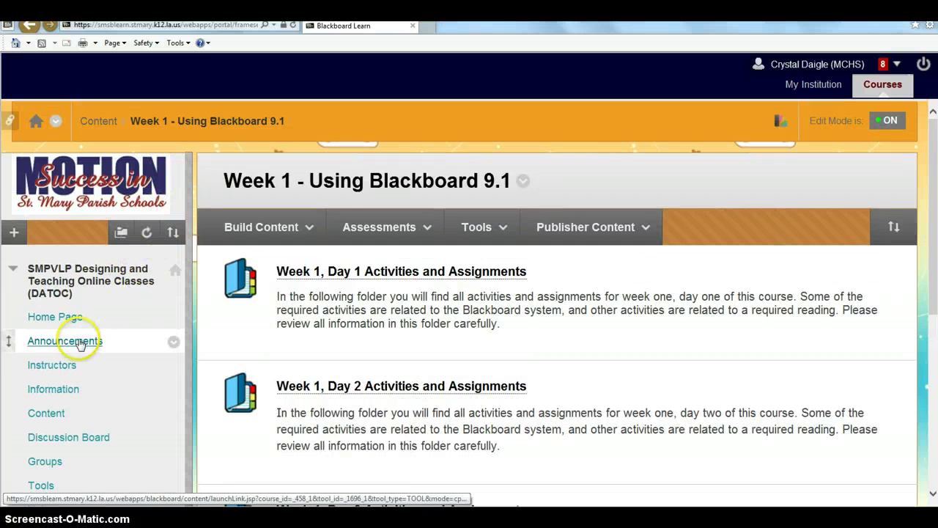
left_click(61, 414)
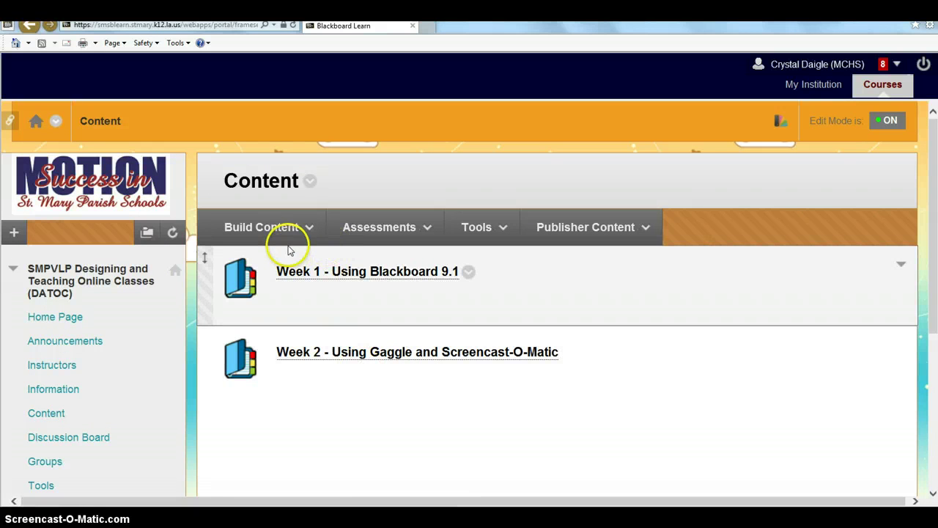
left_click(290, 271)
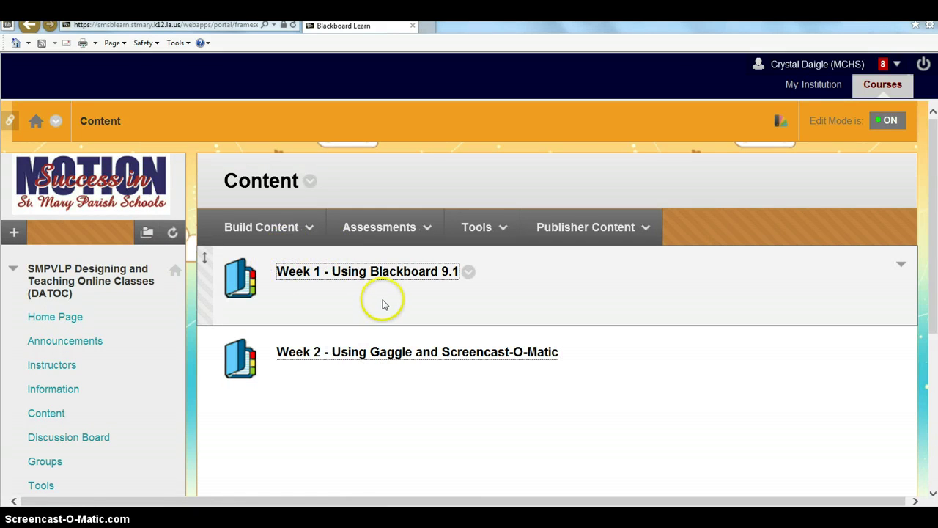
scroll(416, 331, "down", 3)
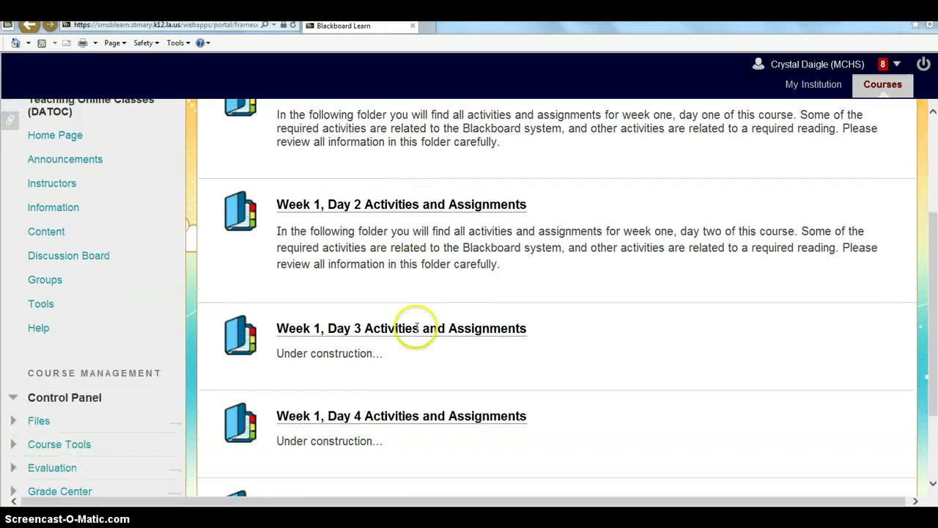
left_click(417, 329)
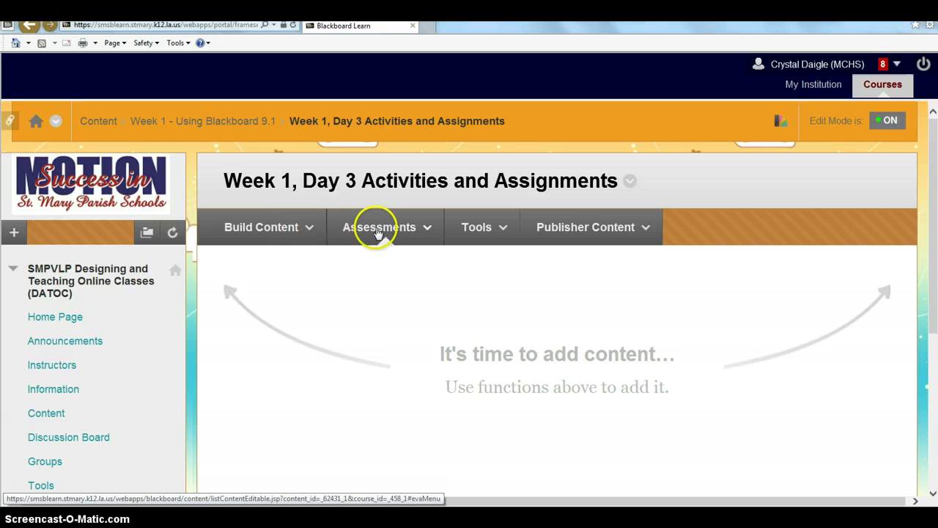
Start adding a discussion board link to the Day 3 folder, linking it to the Discussion Board page, and continue to its details.
left_click(310, 230)
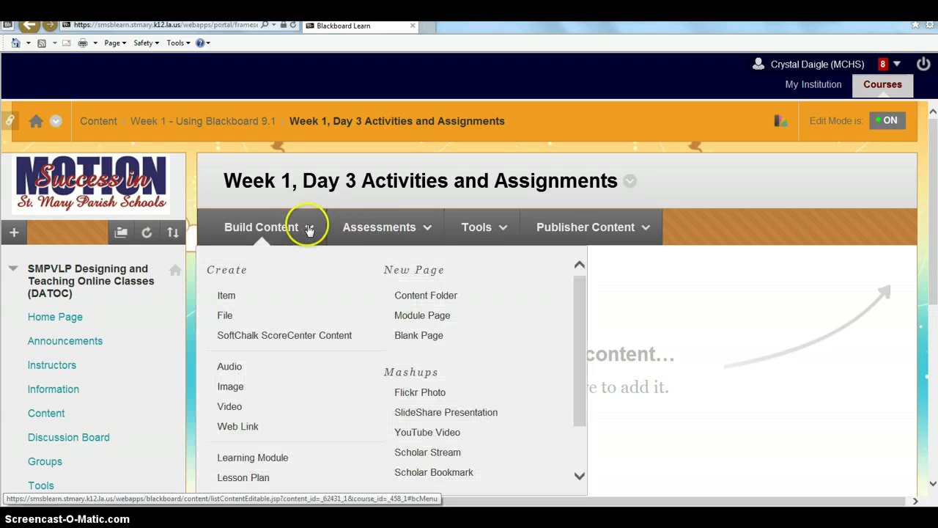
left_click(382, 229)
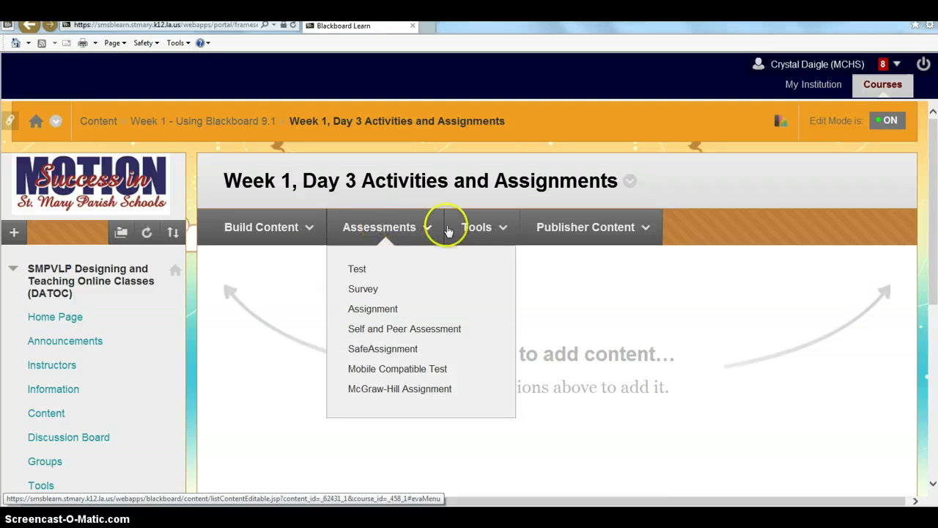
left_click(473, 231)
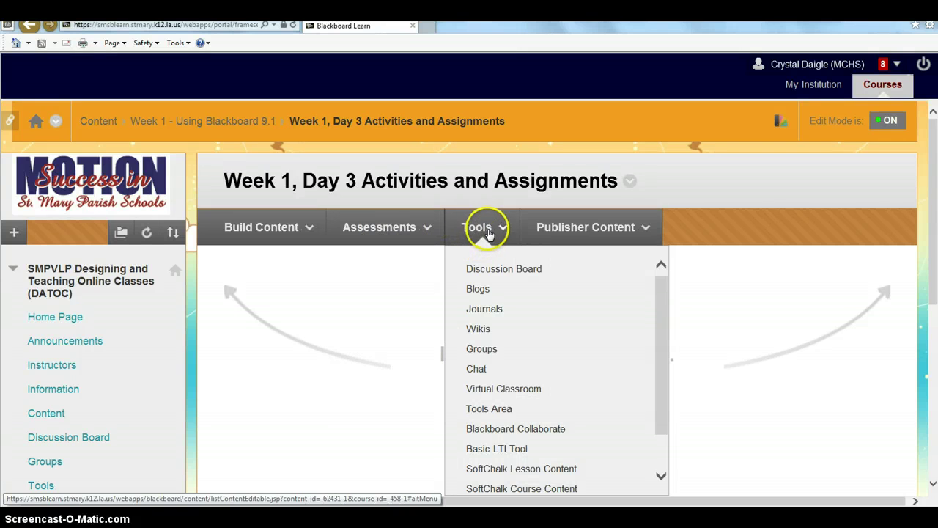
left_click(490, 268)
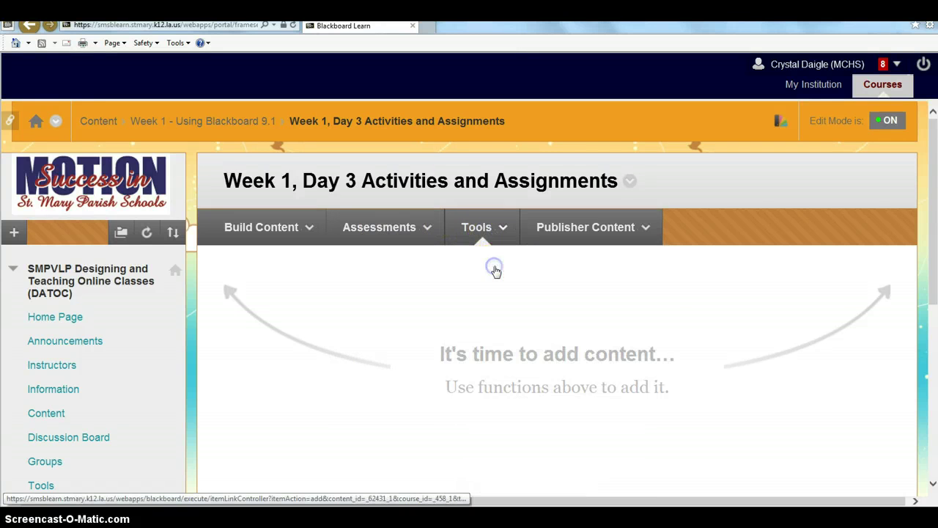
scroll(519, 286, "down", 3)
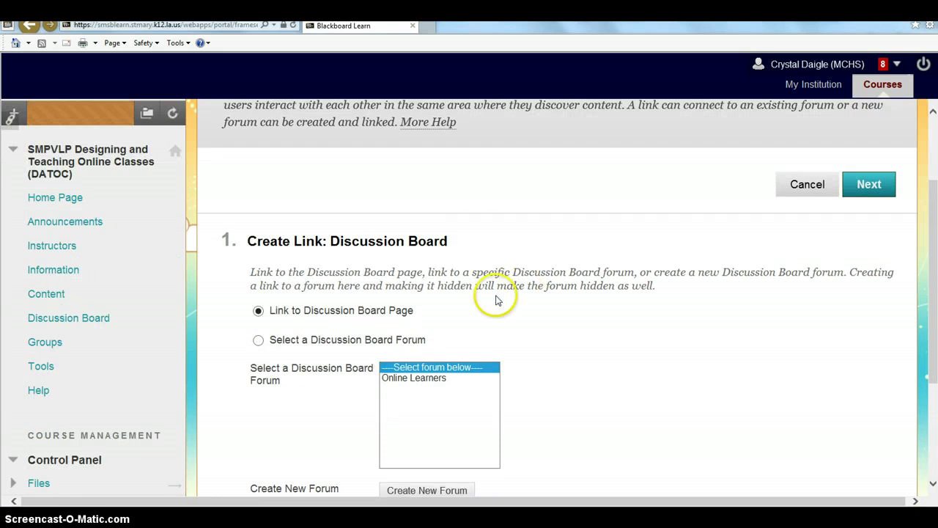
left_click(417, 379)
scroll(536, 349, "down", 3)
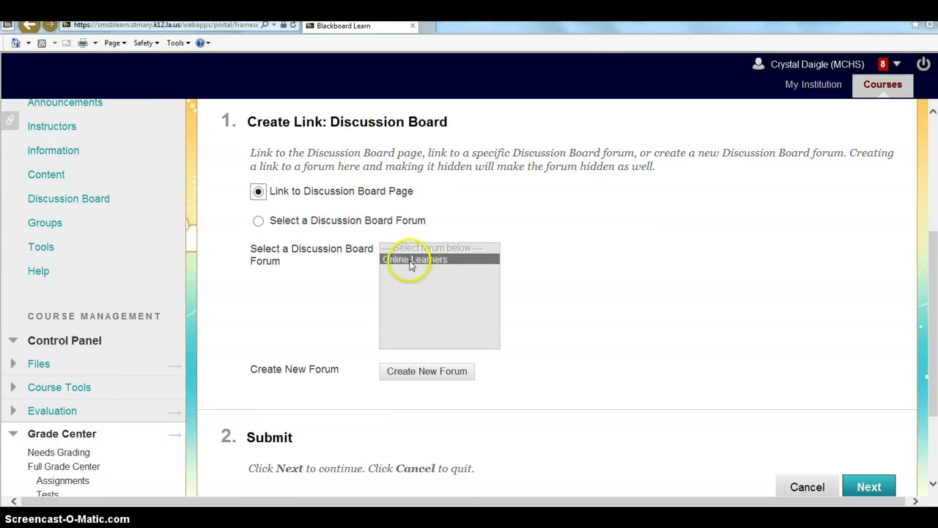
left_click(260, 224)
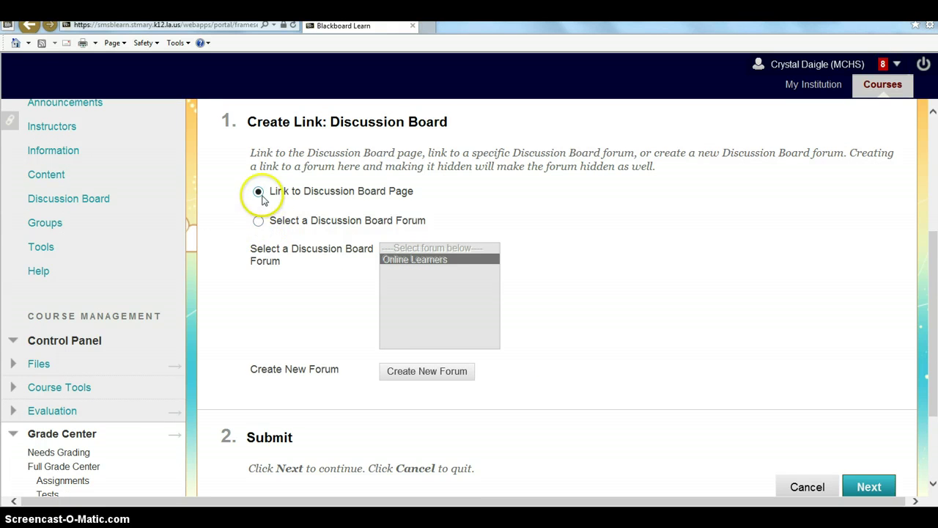
scroll(442, 285, "down", 1)
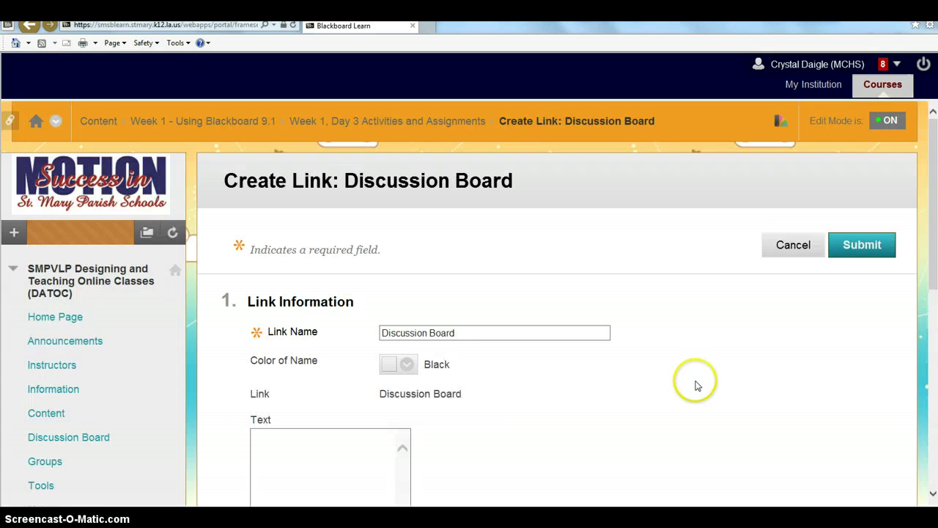
Set the color of the Discussion Board link's name to Dark Hard Blue.
scroll(698, 381, "down", 1)
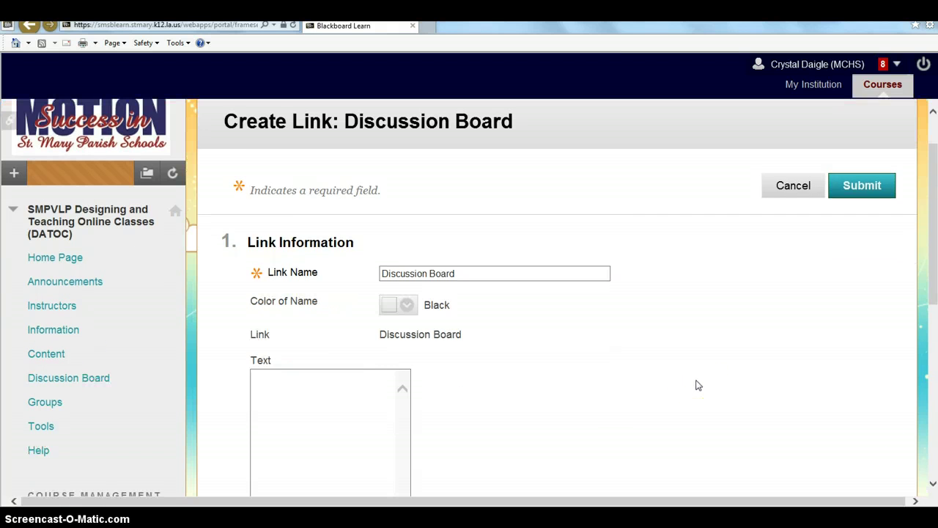
scroll(698, 385, "down", 1)
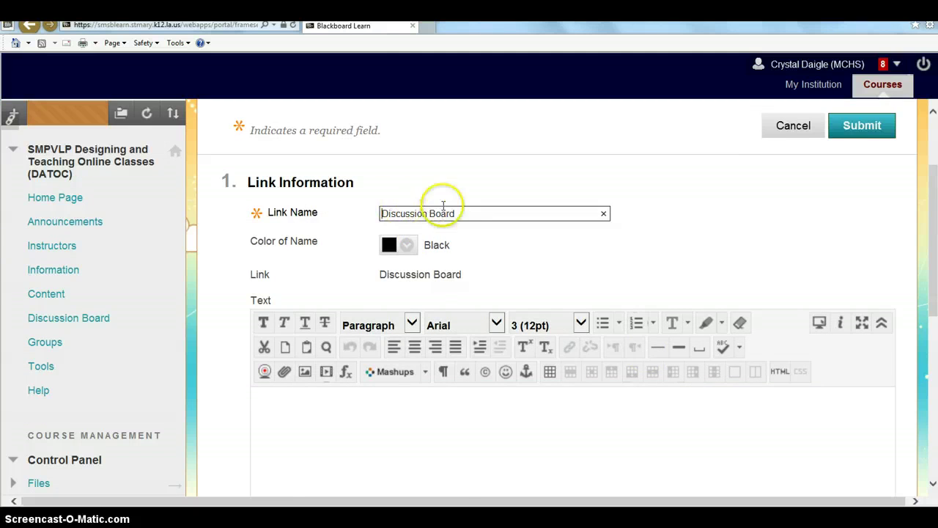
left_click(404, 245)
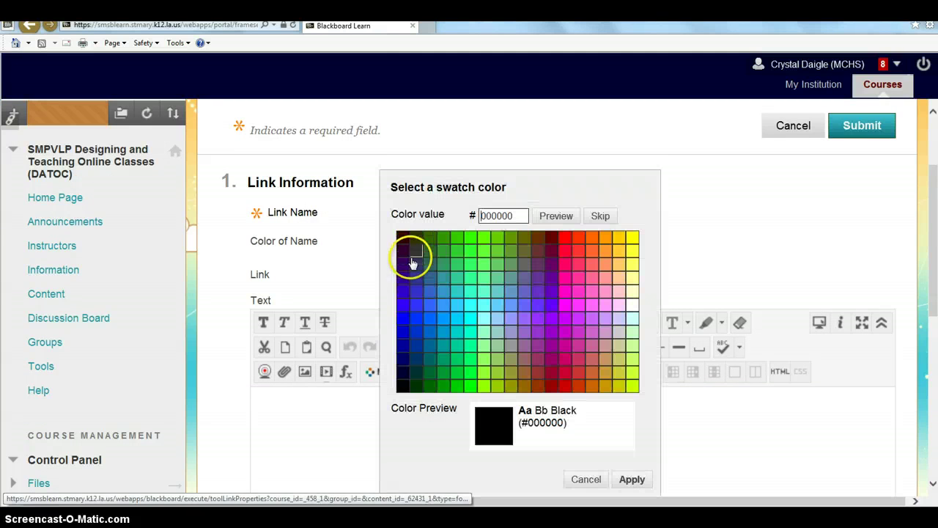
left_click(407, 333)
left_click(632, 479)
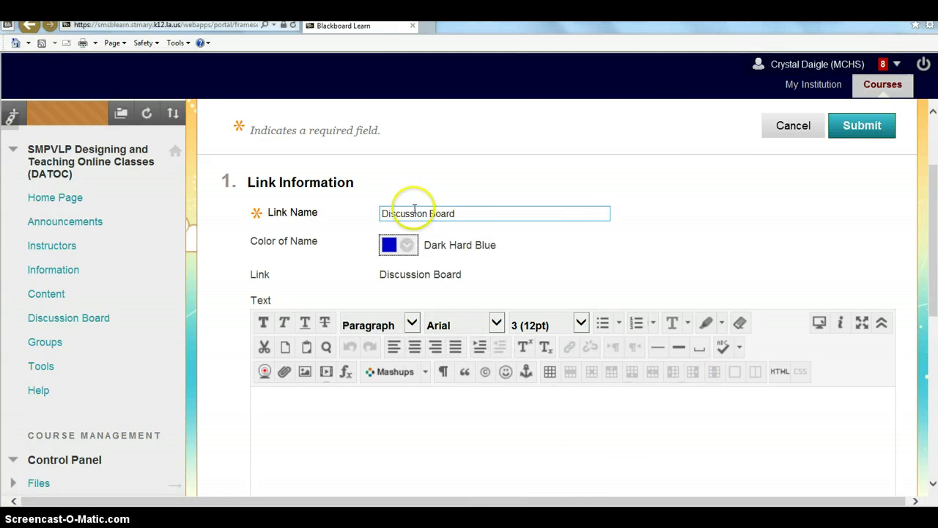
Enter the link text "Respond to the following question. You must reply to at least one other post. Total points possible: 10" and submit the link.
scroll(623, 275, "down", 1)
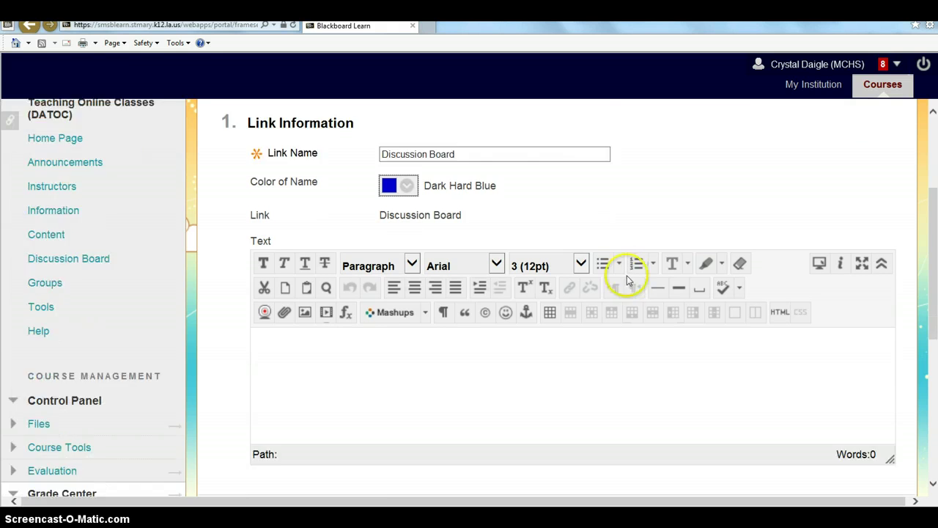
scroll(627, 279, "down", 1)
scroll(500, 313, "down", 1)
left_click(486, 279)
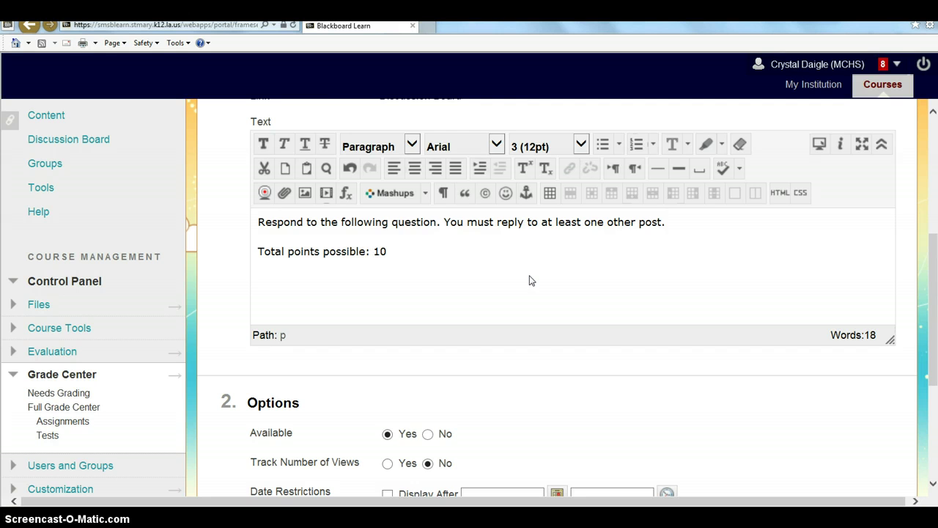
scroll(576, 245, "down", 3)
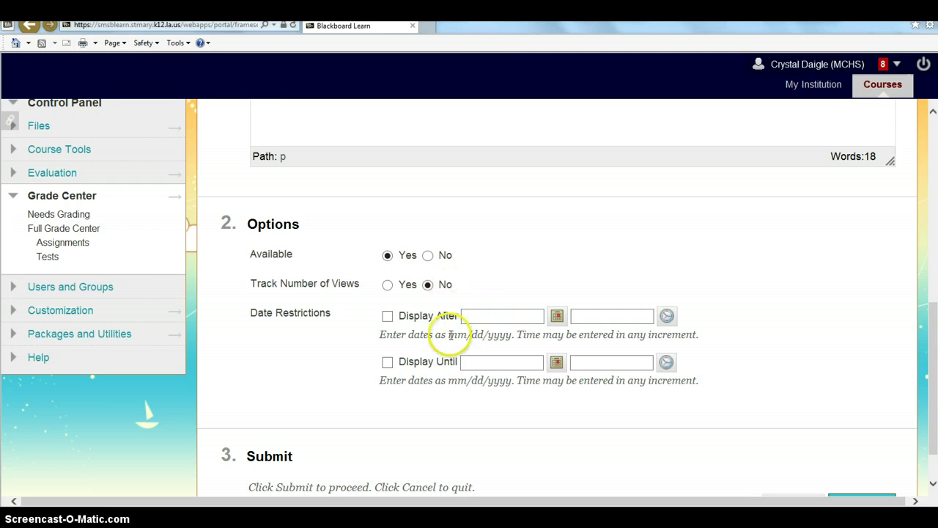
scroll(729, 289, "down", 1)
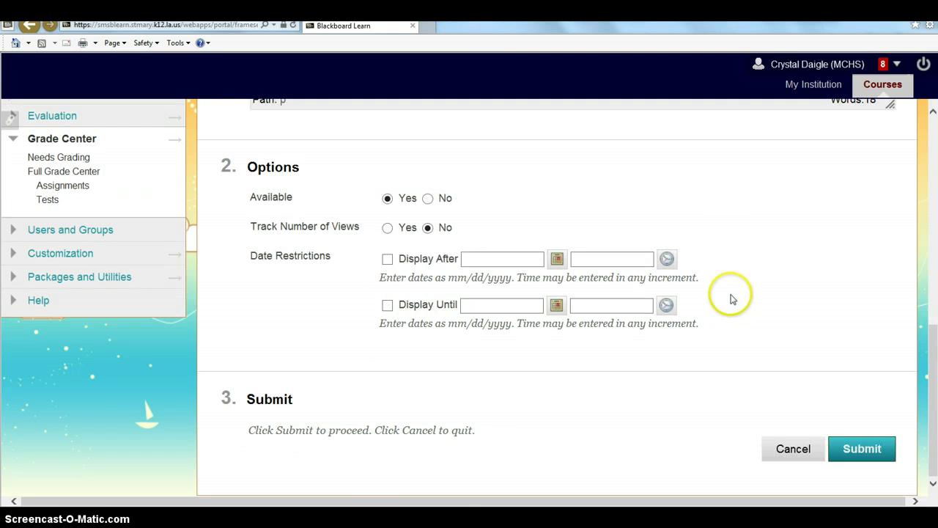
left_click(870, 460)
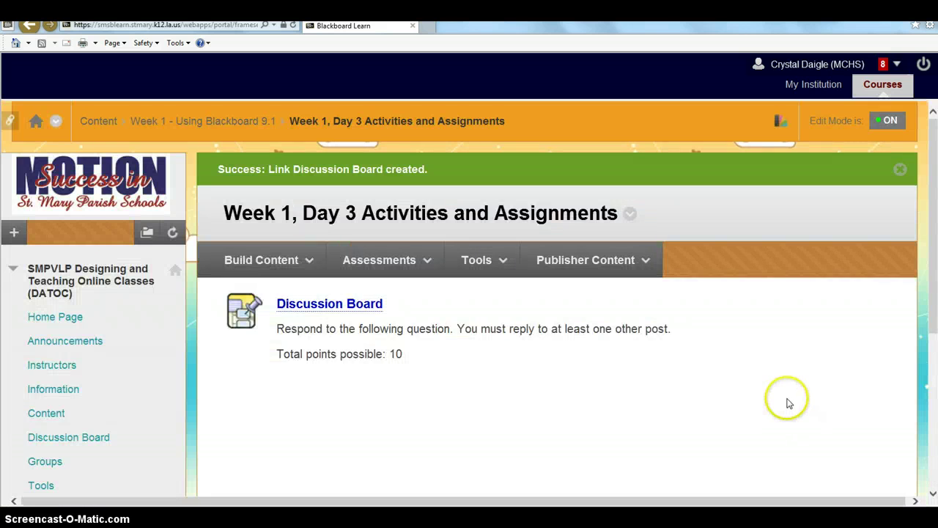
Open the new Discussion Board link from the Day 3 folder and turn Edit Mode off.
scroll(780, 399, "down", 1)
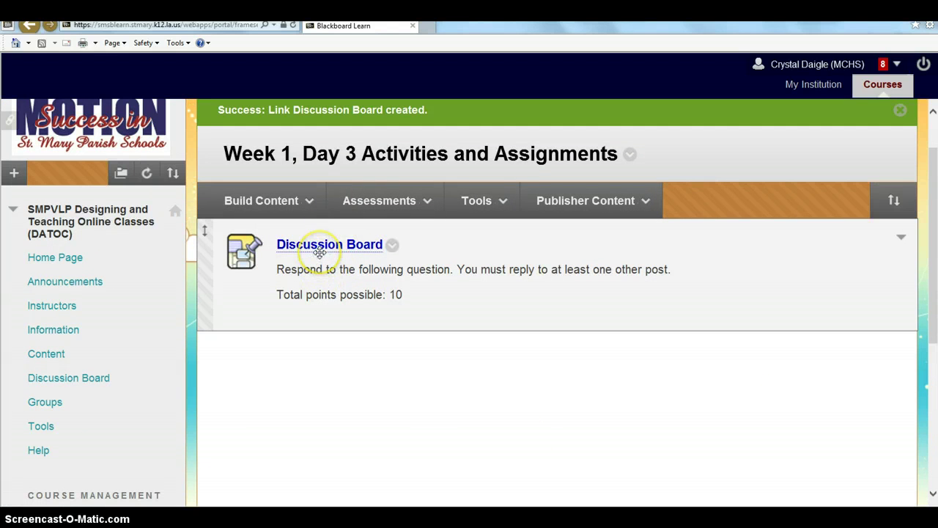
left_click(322, 250)
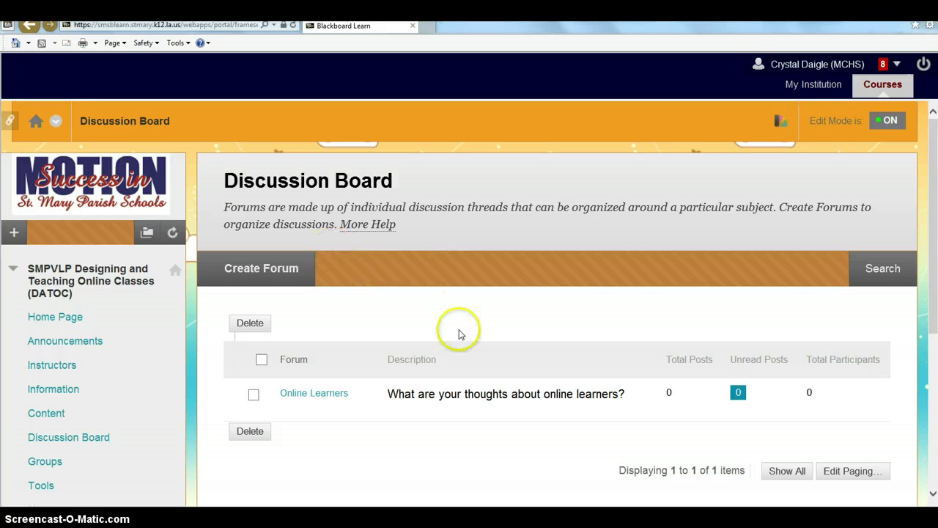
left_click(898, 128)
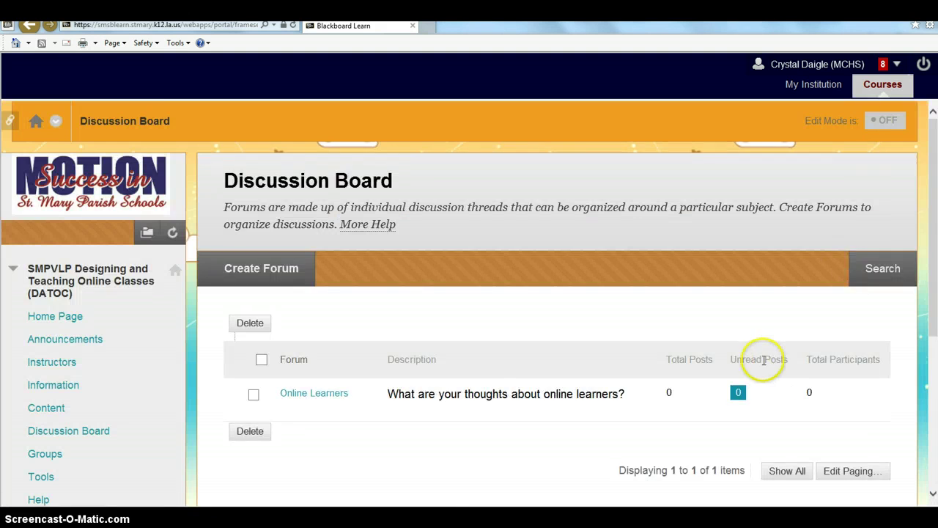
Go back through the course content to the Week 1, Day 3 folder to view it with Edit Mode off.
scroll(755, 361, "down", 3)
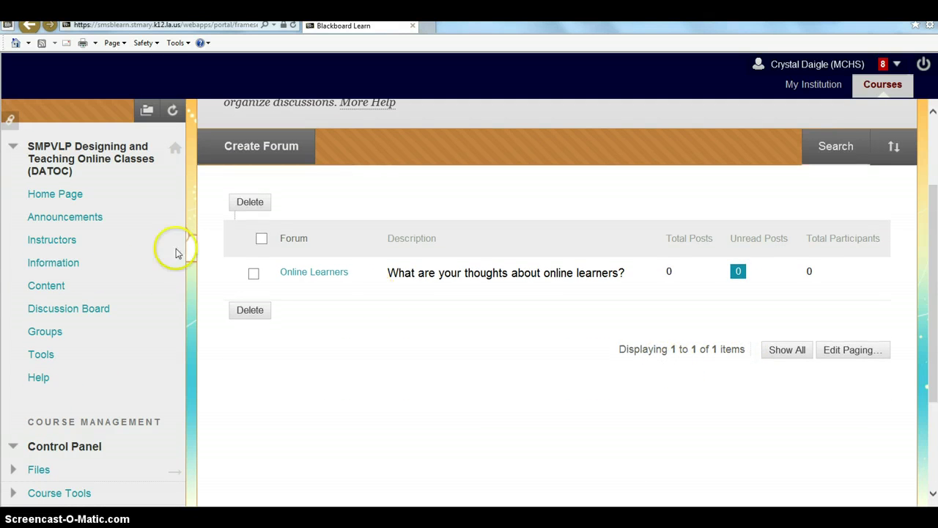
left_click(53, 284)
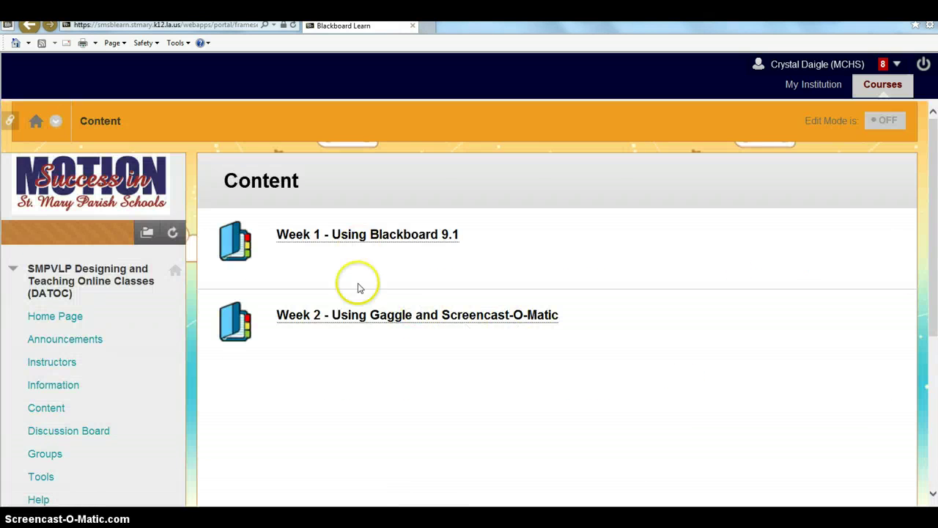
left_click(358, 317)
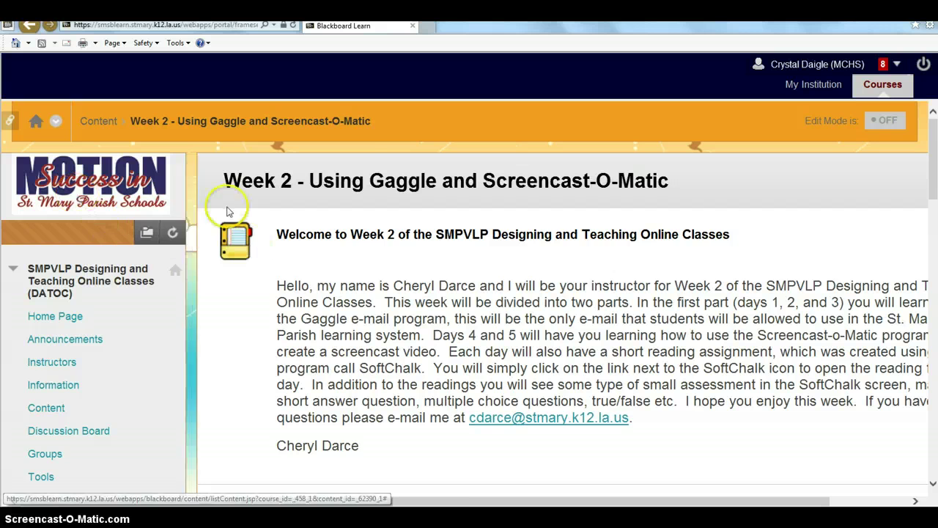
left_click(42, 408)
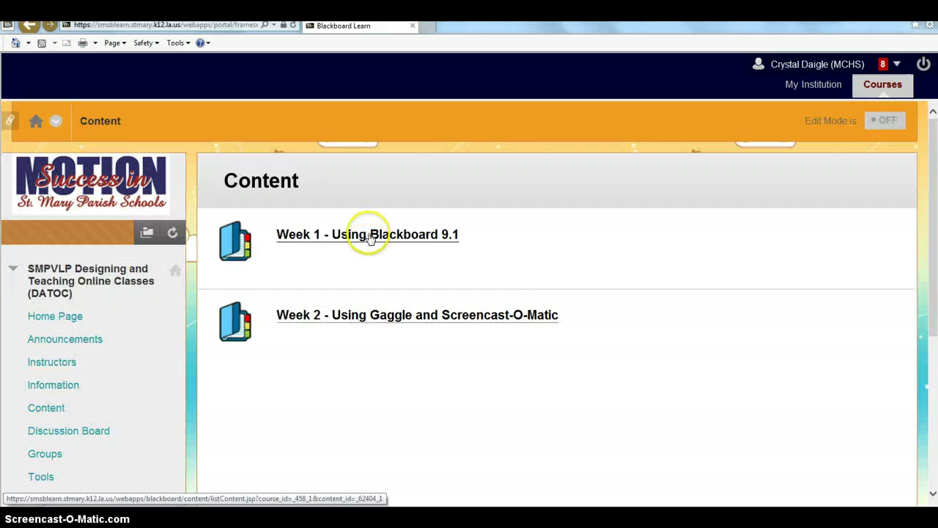
left_click(367, 233)
scroll(476, 381, "down", 3)
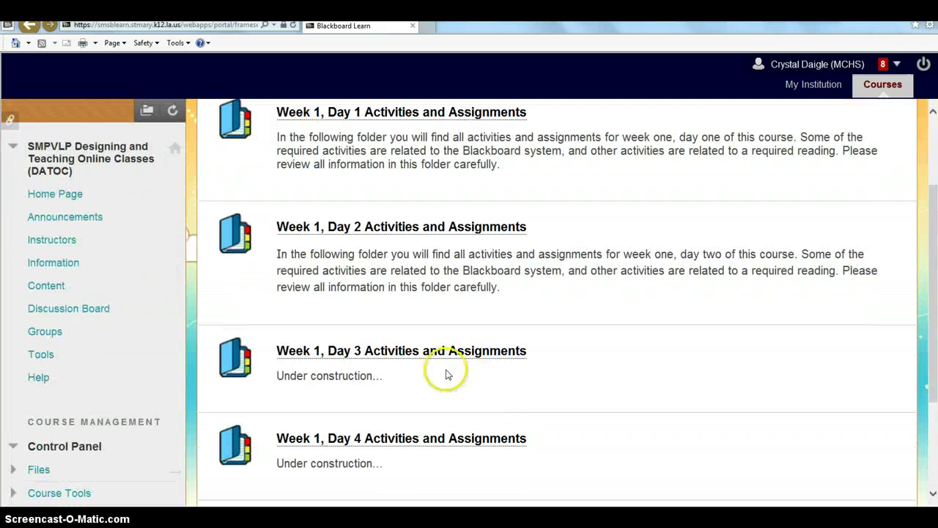
left_click(425, 351)
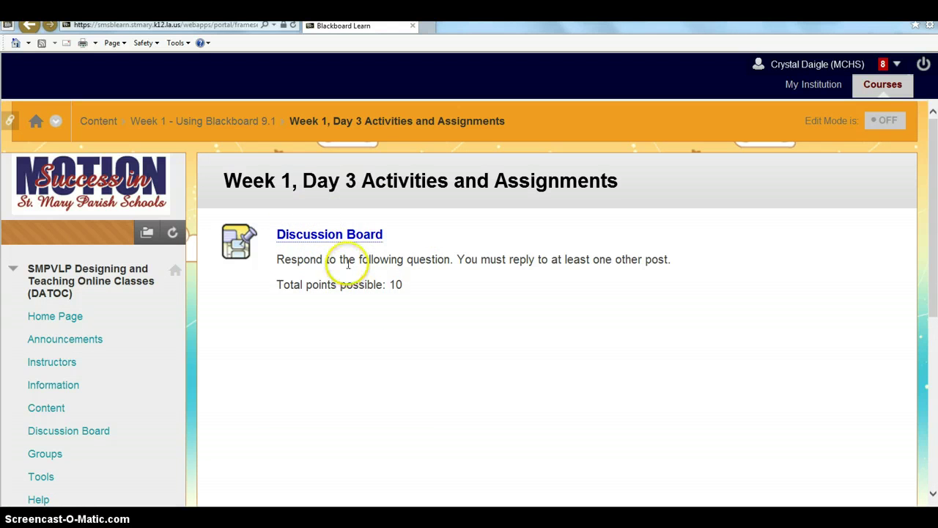
Follow the folder's Discussion Board link to check the forum list, and return to the Content page.
left_click(339, 235)
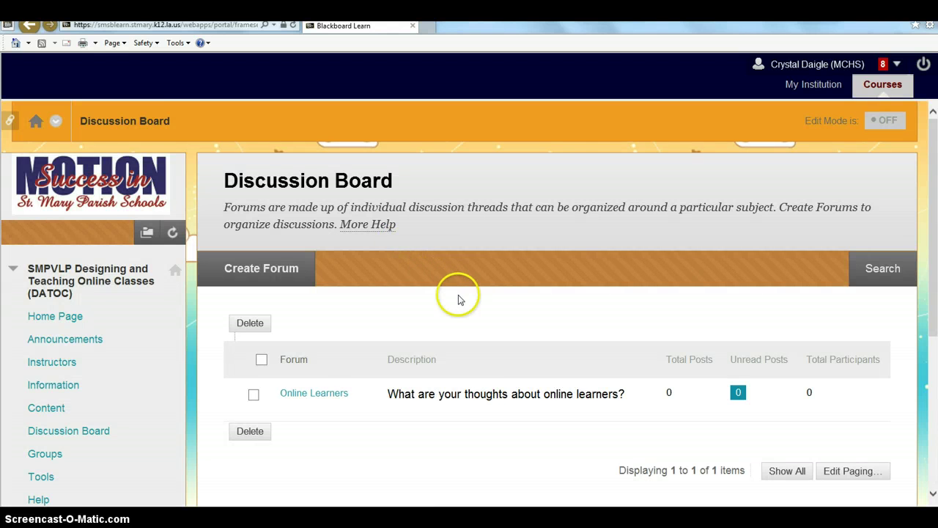
scroll(462, 300, "down", 1)
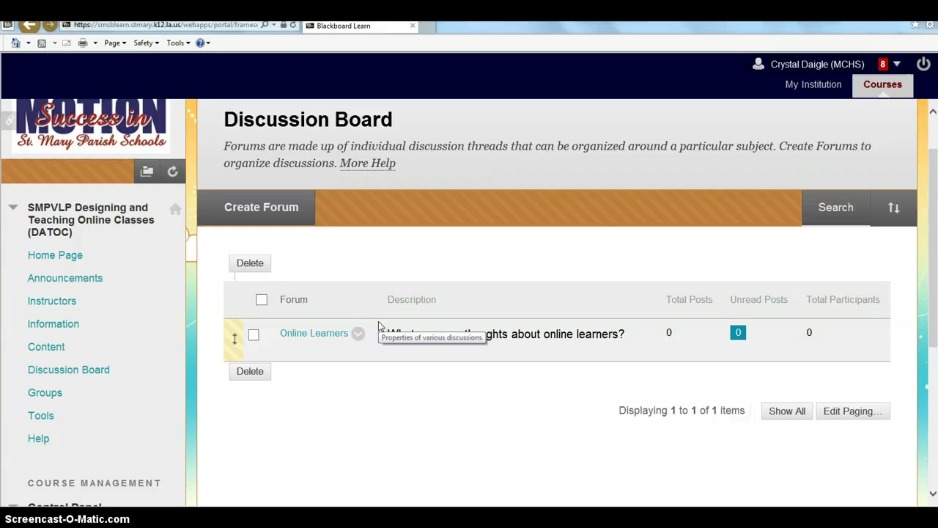
left_click(47, 347)
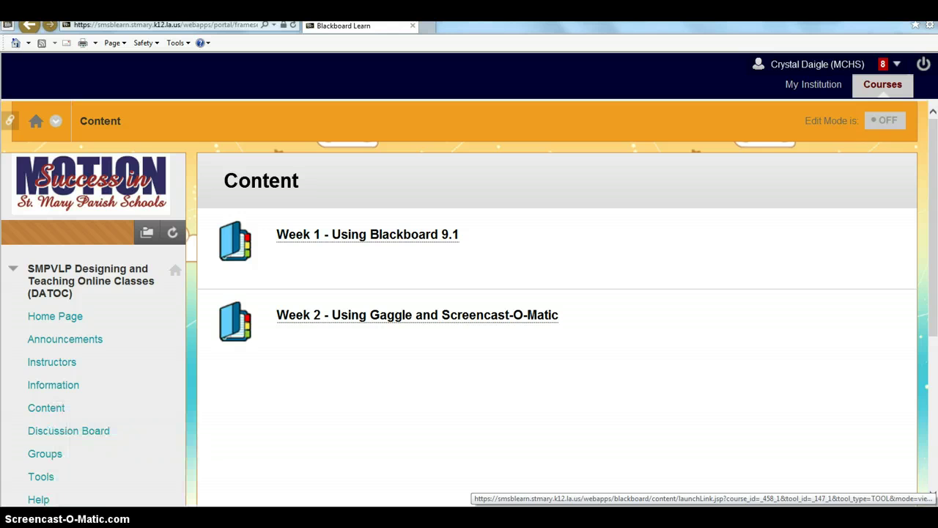
mouse_move(125, 516)
left_click(479, 392)
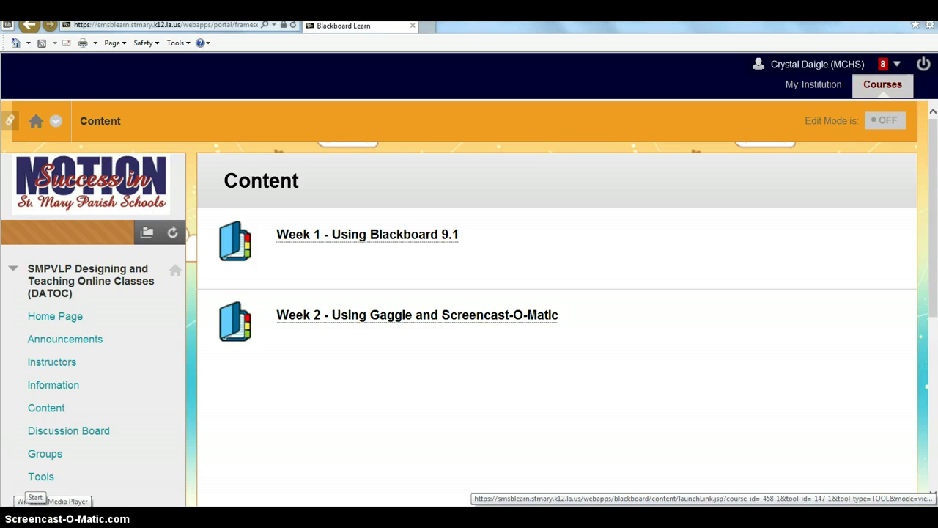
mouse_move(194, 517)
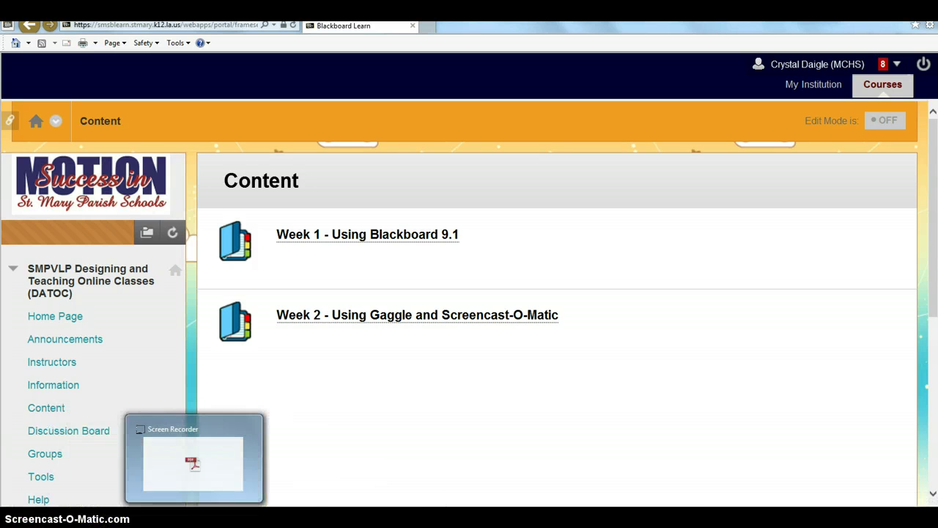